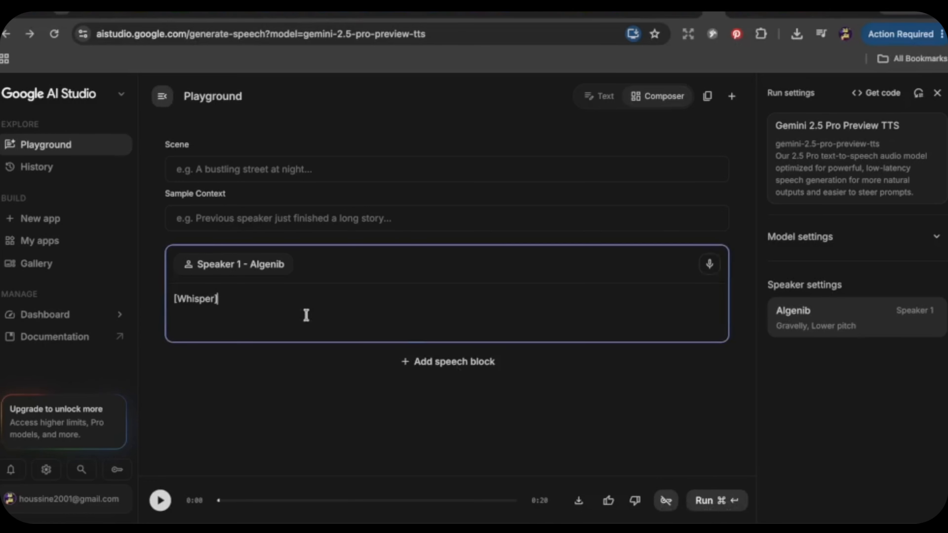
Step: Copy the Eiffel Tower con script from Claude into Google AI Studio's speech playground and download the audio generated with the Algenib voice
key(super+v)
click(703, 503)
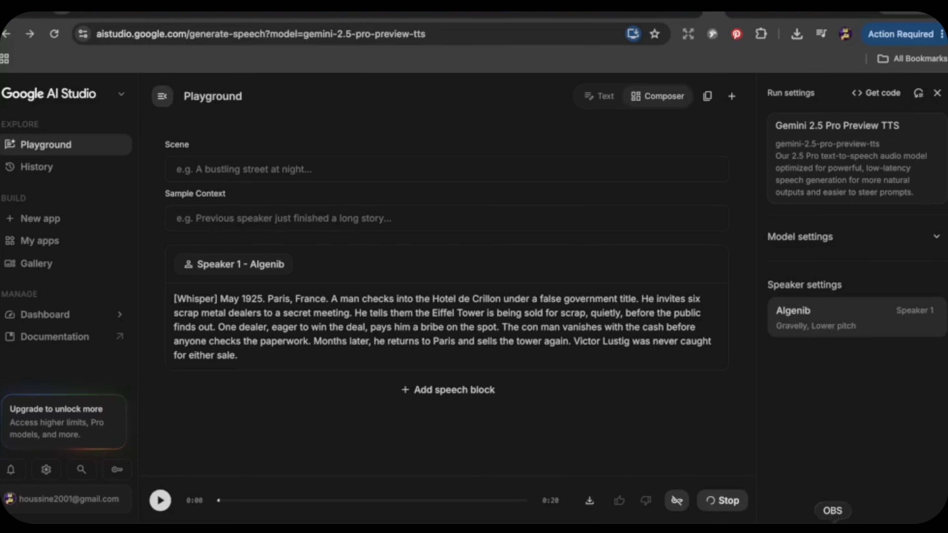
click(579, 502)
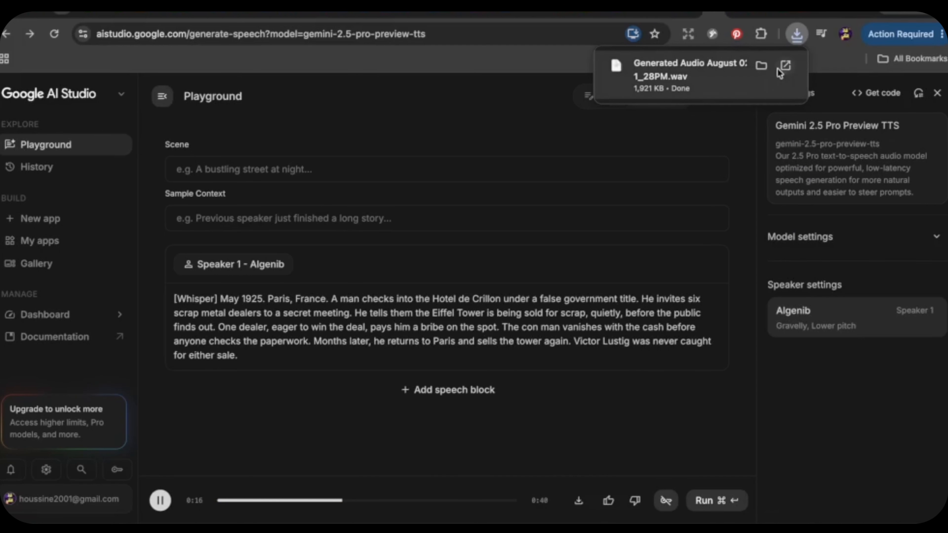
Step: Look through the available text-to-speech voices and their pitch descriptions for Speaker 1, keeping the current voice
click(855, 317)
scroll(915, 411, down, 8)
scroll(915, 423, down, 10)
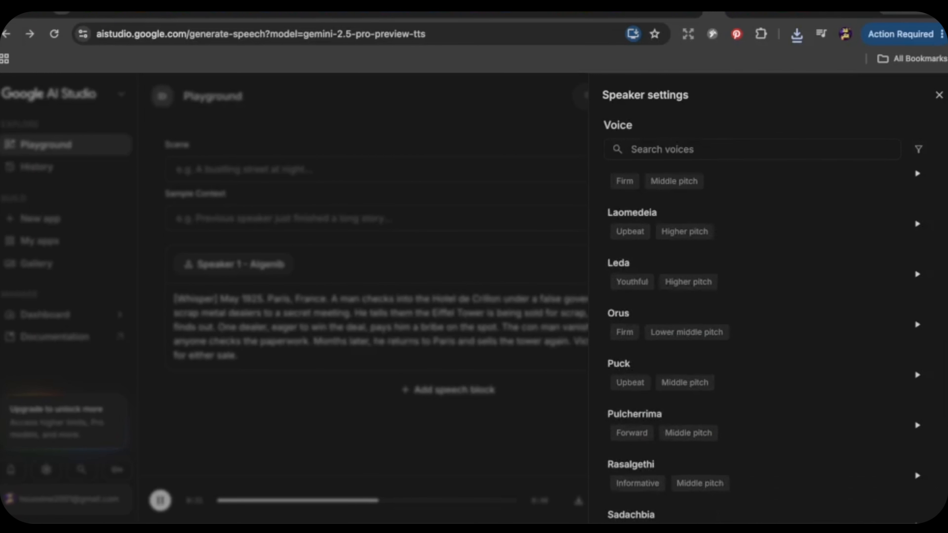
scroll(915, 457, up, 20)
click(940, 94)
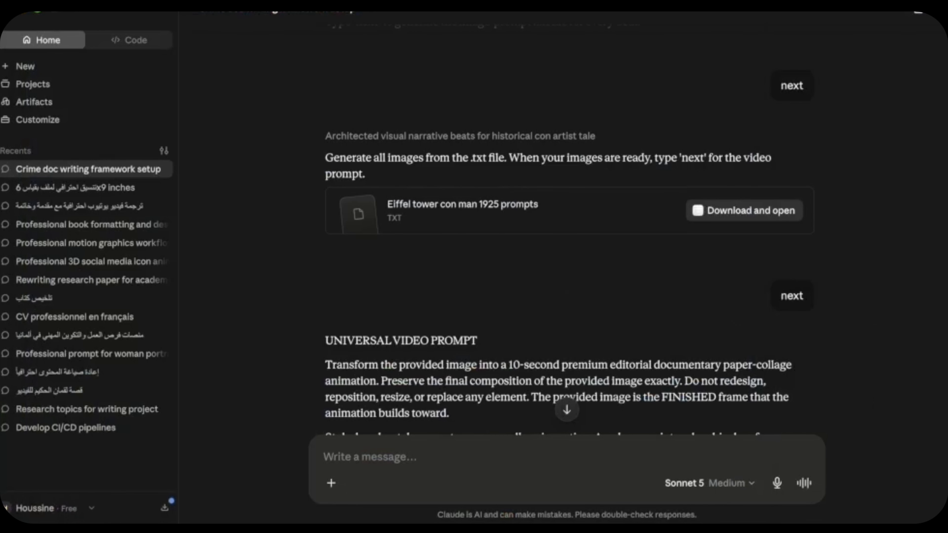
Step: In Claude, open the "Eiffel tower con man 1925 prompts" text file and look through its image prompts
scroll(714, 278, up, 7)
scroll(714, 277, down, 7)
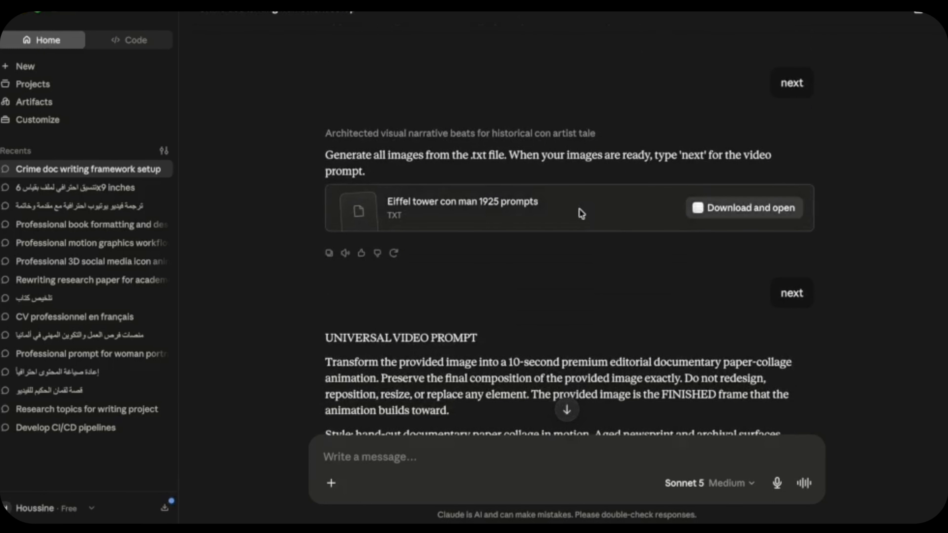
click(581, 213)
drag(944, 187, 943, 233)
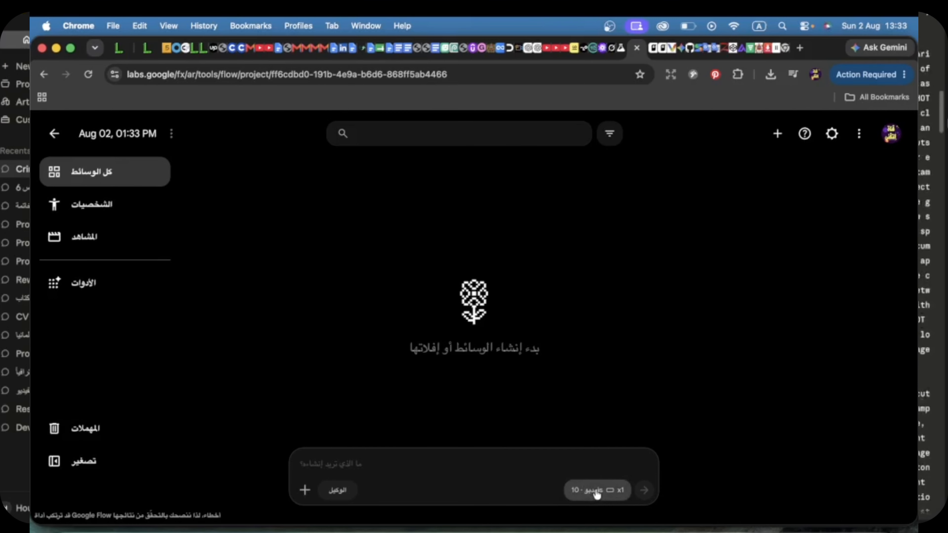
Step: In the Google Flow project, set video generation to Omni Flash with a 4-second duration
click(596, 490)
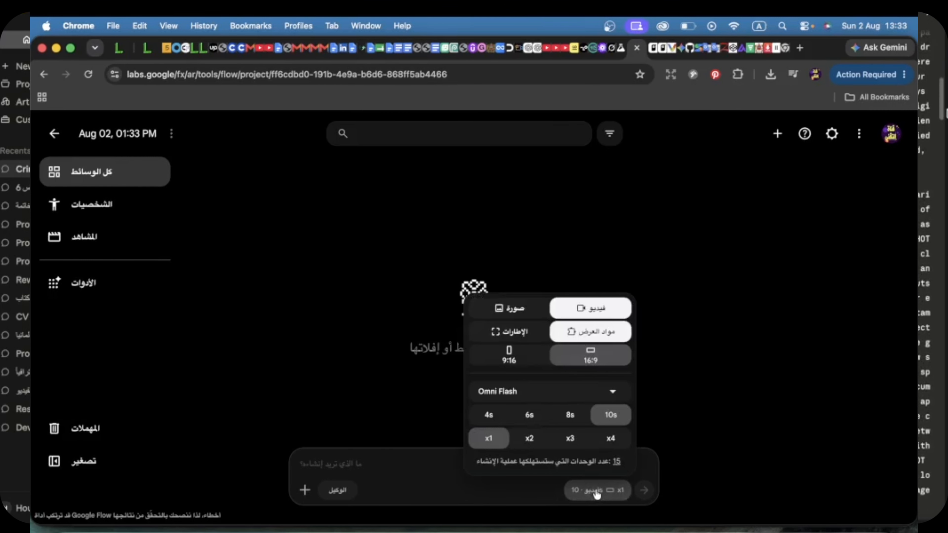
click(489, 415)
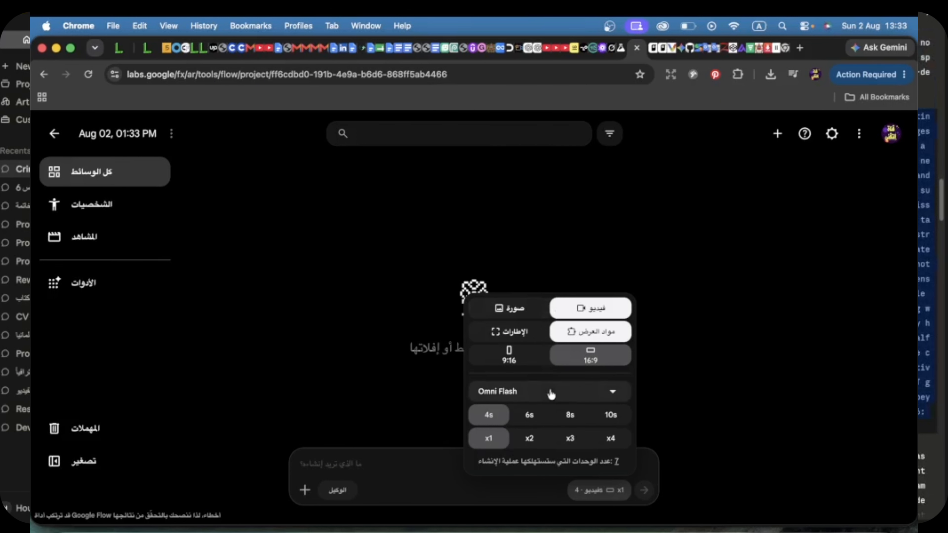
click(584, 392)
click(525, 423)
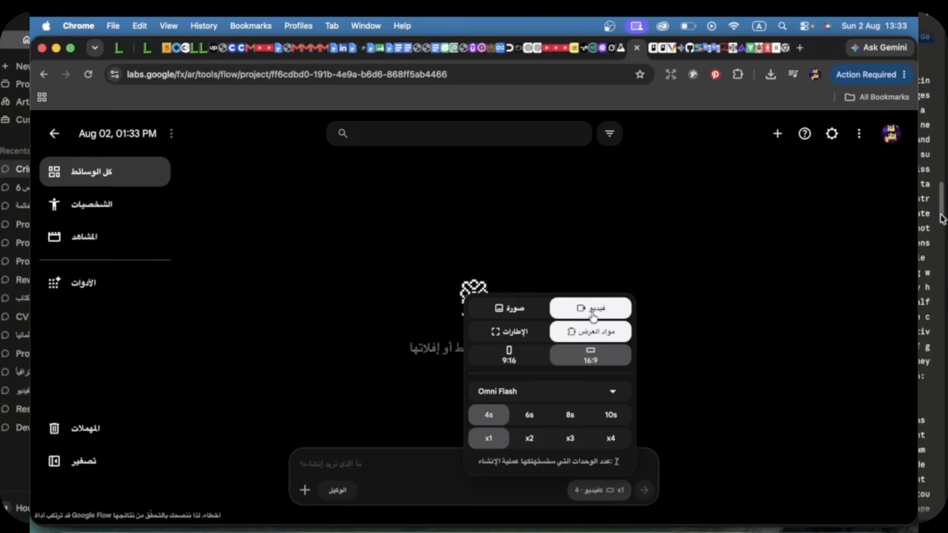
Step: Switch generation to images with Nano Banana Pro at 16:9 and one output, ready for entering a prompt
click(514, 314)
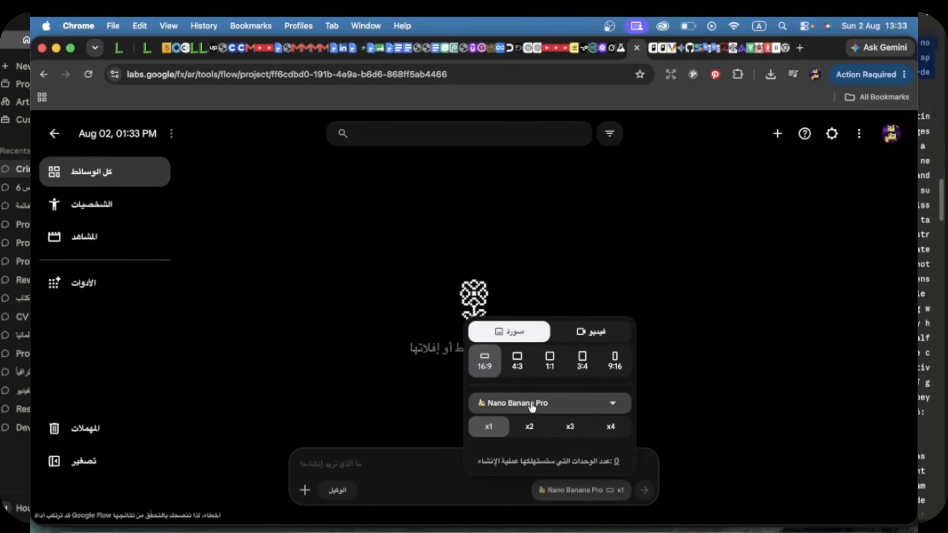
click(563, 406)
click(563, 407)
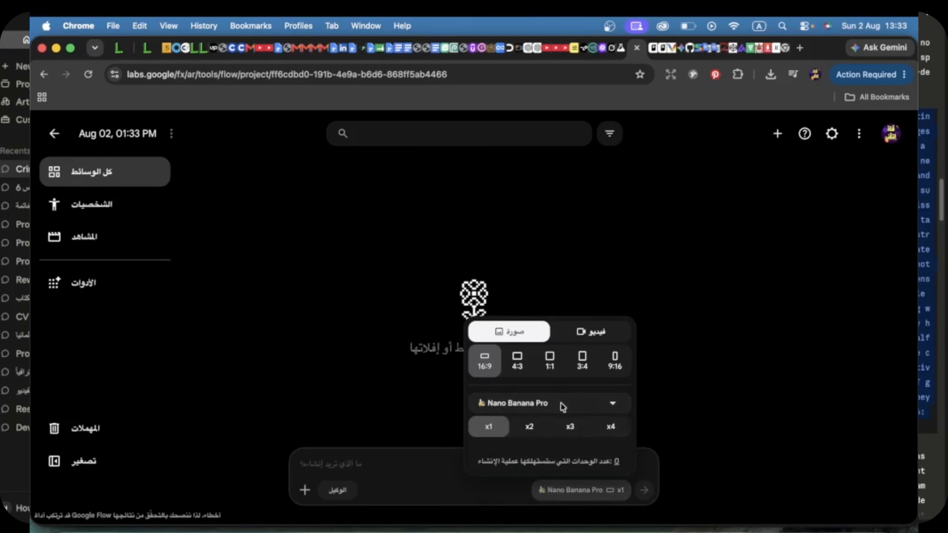
click(426, 463)
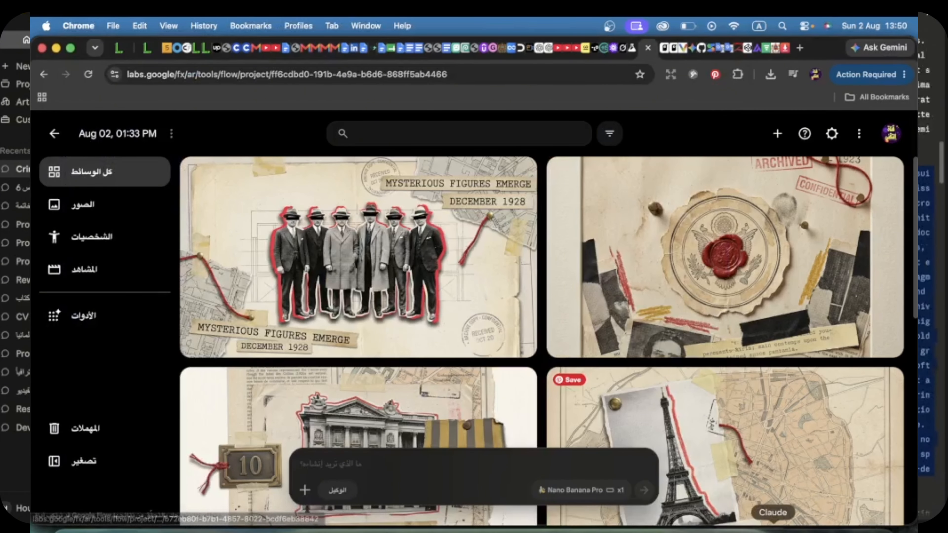
Step: Copy the oval hotel meeting table prompt from the Claude prompts file and generate its image in Google Flow
click(772, 526)
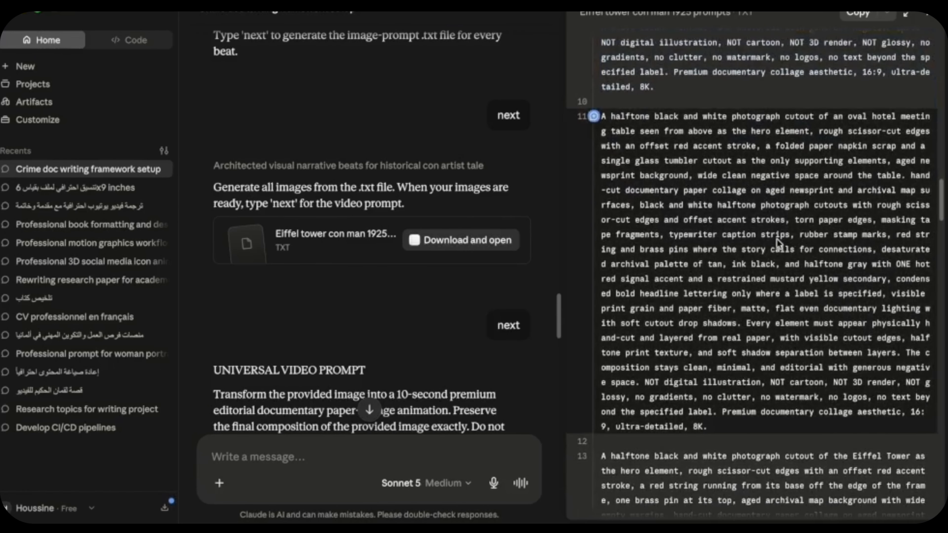
triple_click(777, 239)
key(ctrl+c)
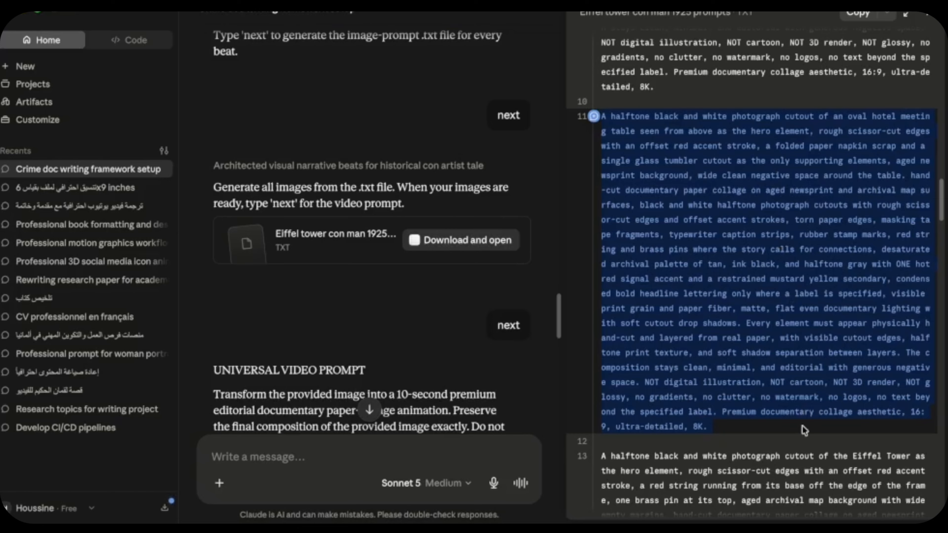
click(793, 527)
click(482, 476)
key(ctrl+v)
key(Return)
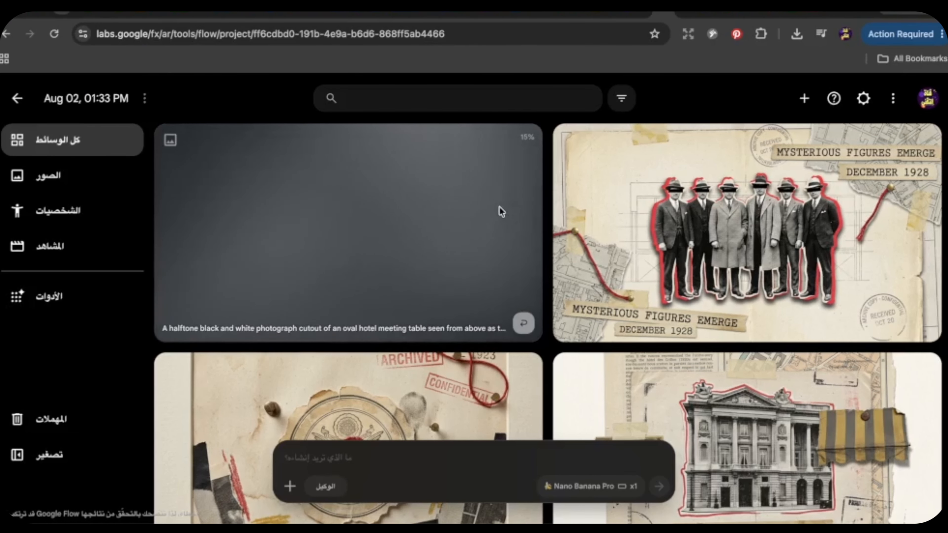
Step: Copy the Eiffel Tower prompt with the red string and brass pin from Claude and generate its image in Google Flow
click(794, 527)
drag(943, 222, 944, 251)
triple_click(741, 237)
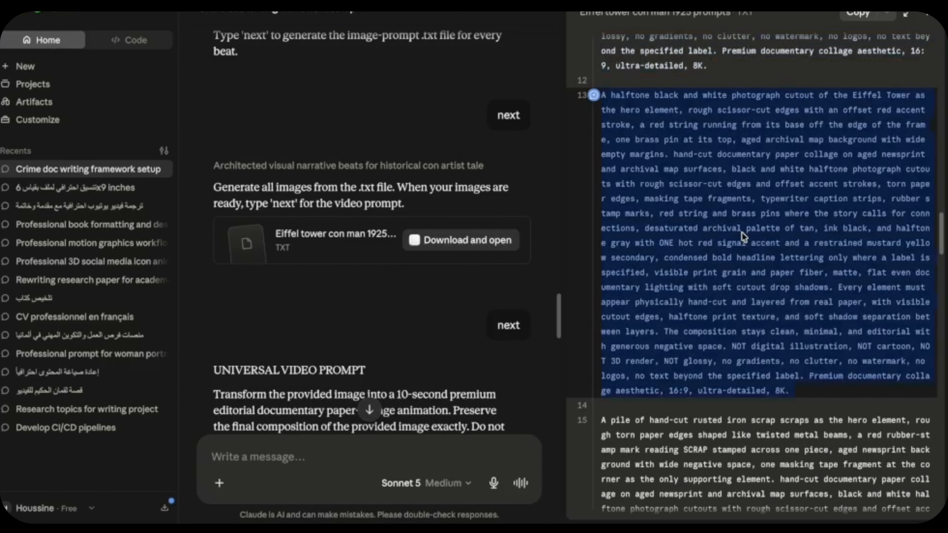
key(super+c)
click(702, 524)
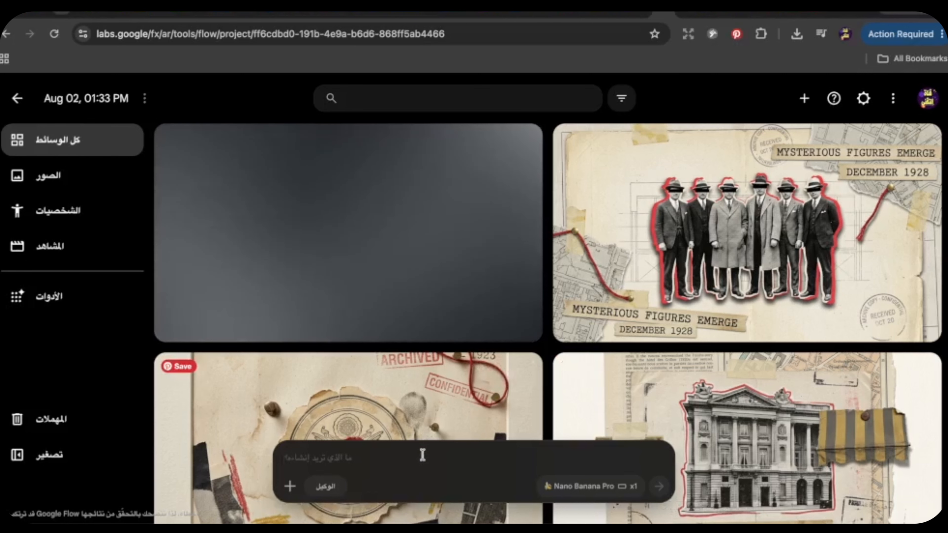
click(421, 455)
key(super+v)
click(660, 486)
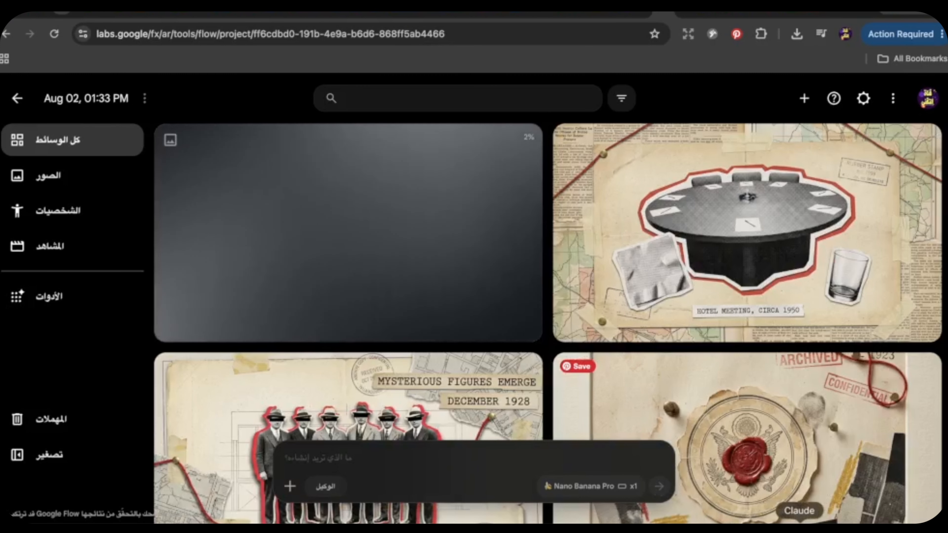
Step: Copy the rusted iron scrap pile prompt with the SCRAP stamp from Claude and generate its image in Google Flow
click(794, 527)
scroll(785, 256, down, 5)
triple_click(785, 256)
key(super+c)
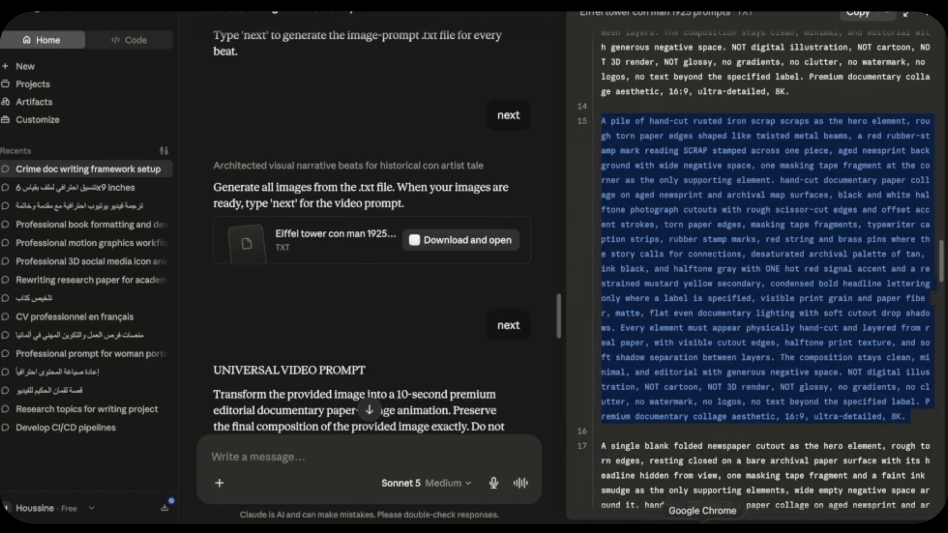
click(642, 525)
click(415, 457)
key(super+v)
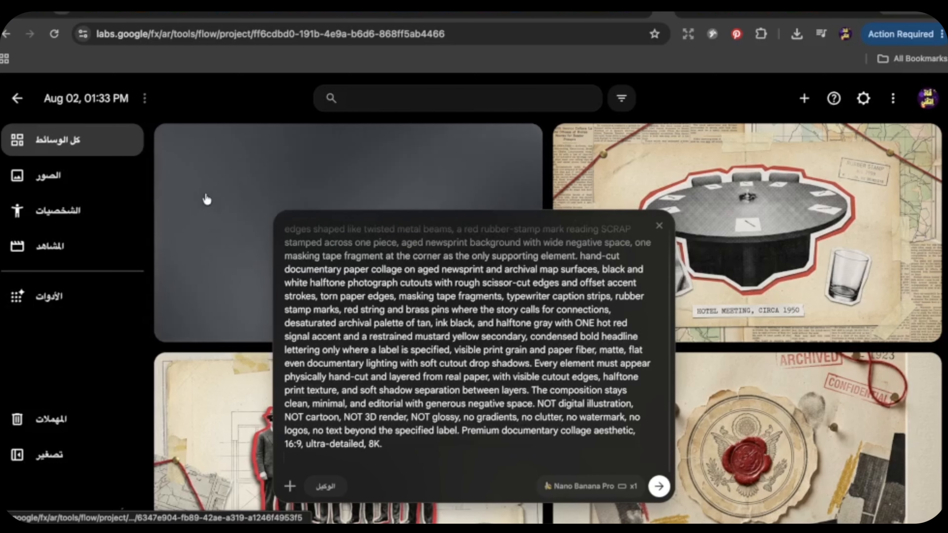
click(659, 487)
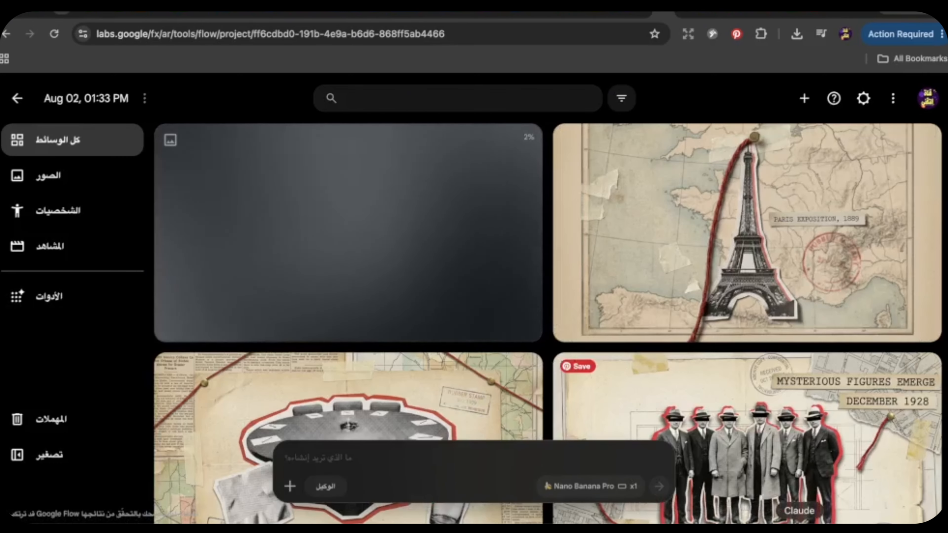
Step: Copy the blank folded newspaper prompt from Claude and generate its image in Google Flow
click(799, 524)
drag(942, 267, 942, 297)
triple_click(784, 257)
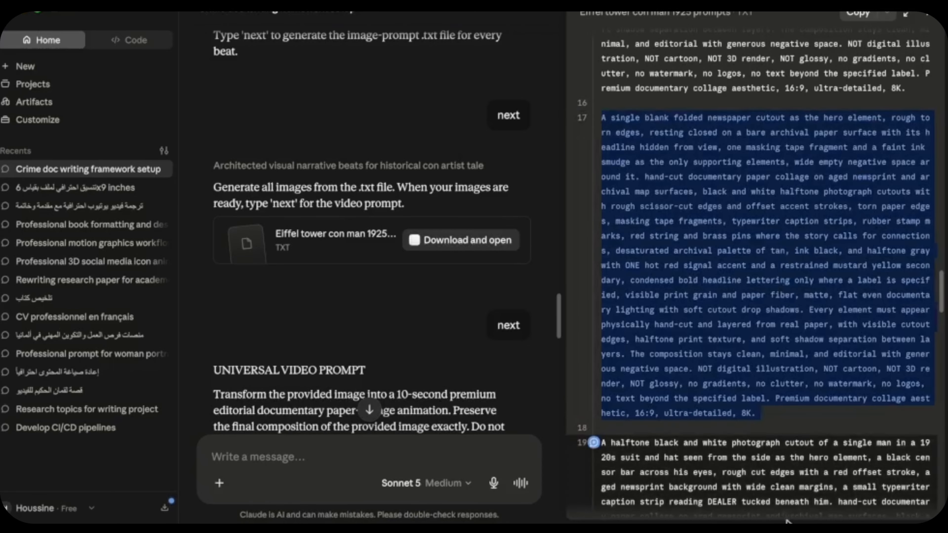
click(702, 524)
click(491, 469)
key(super+v)
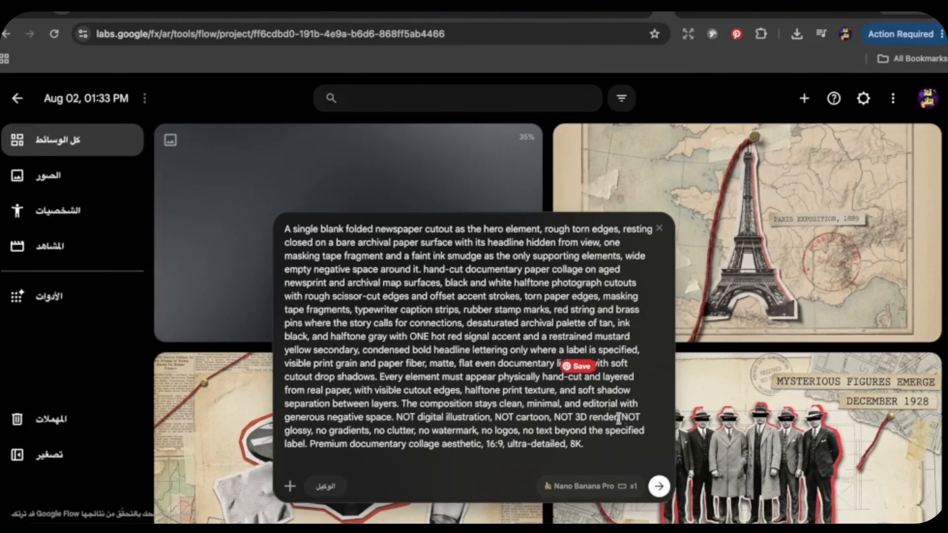
key(Return)
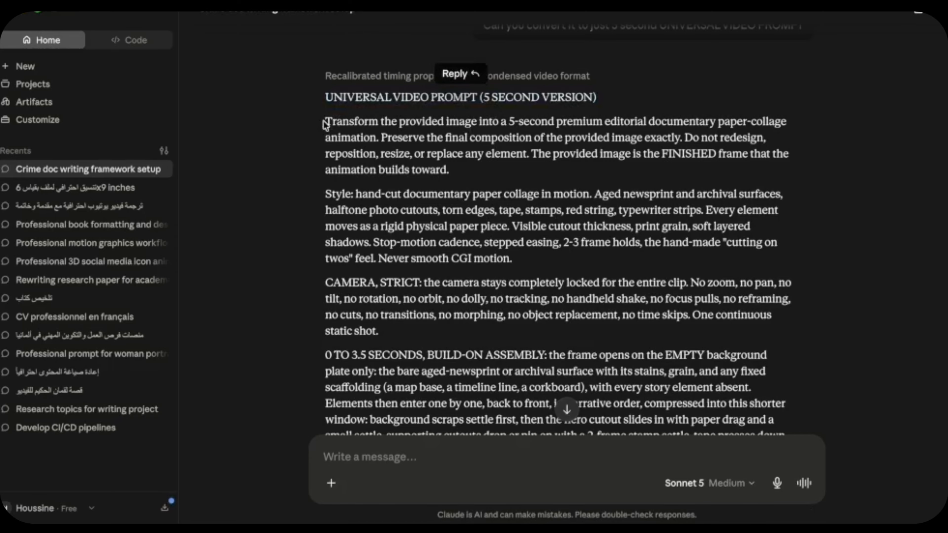
Step: Copy the 5-second universal video prompt from Claude into Google Flow's prompt box and attach the MAY 1925 image as its reference
drag(325, 123, 510, 342)
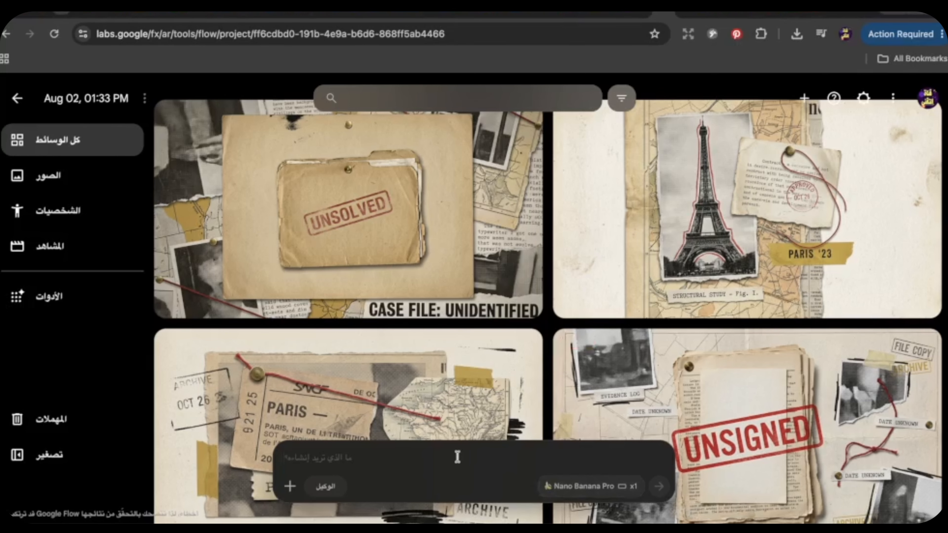
key(super+v)
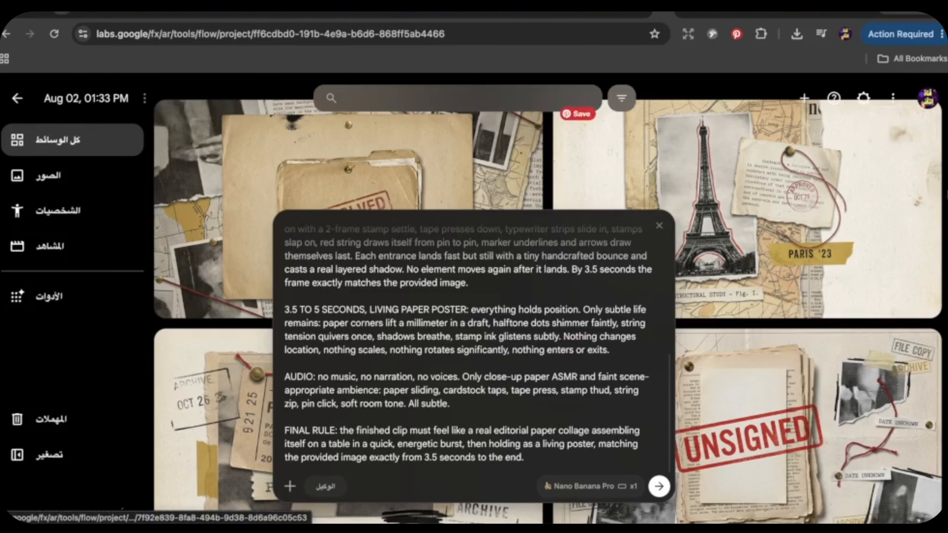
scroll(548, 261, down, 15)
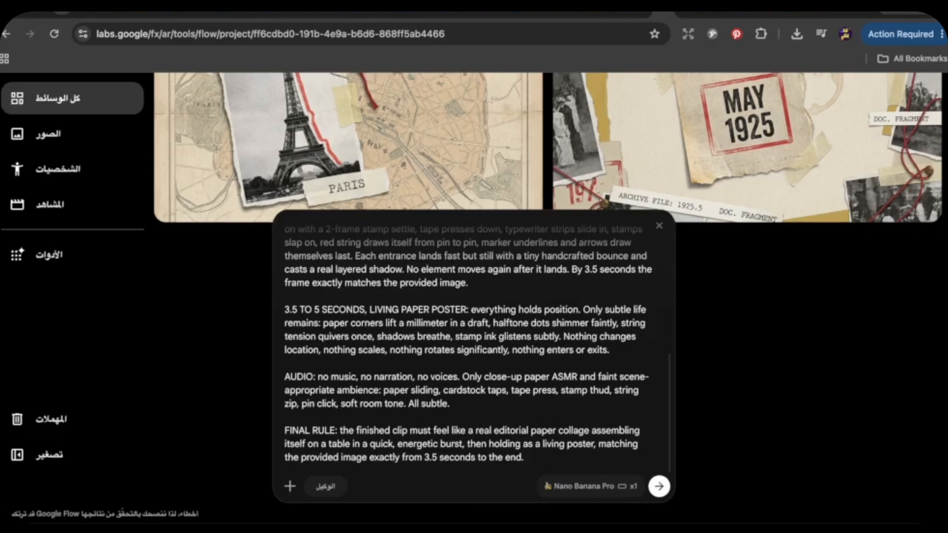
scroll(752, 183, up, 2)
drag(752, 183, 377, 459)
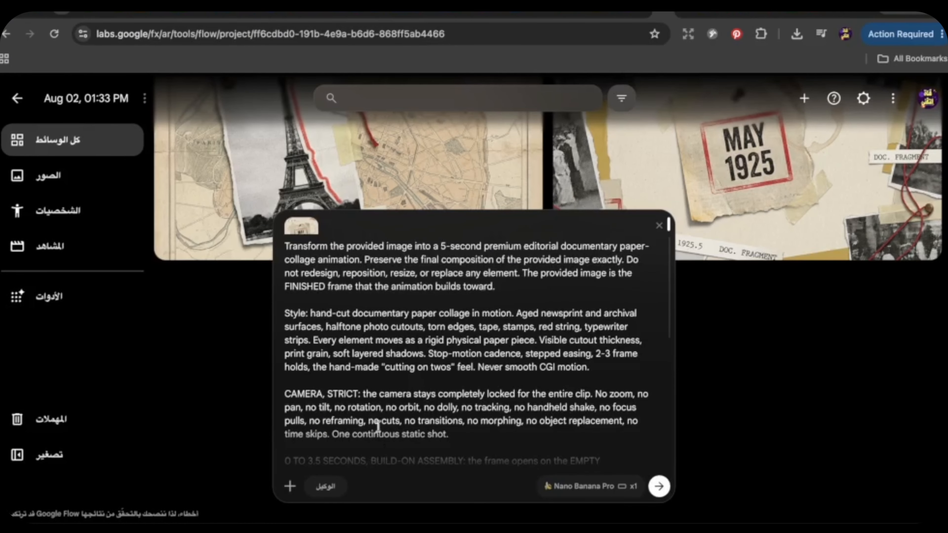
Step: Generate one 16:9 Omni Flash video of 6 seconds from the MAY 1925 image, preview the clip, and return to the project
click(572, 488)
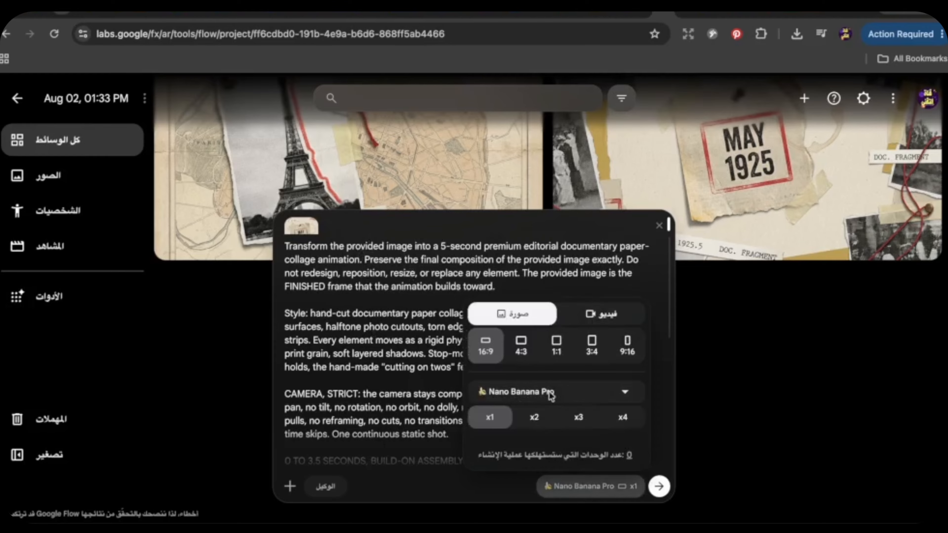
click(610, 315)
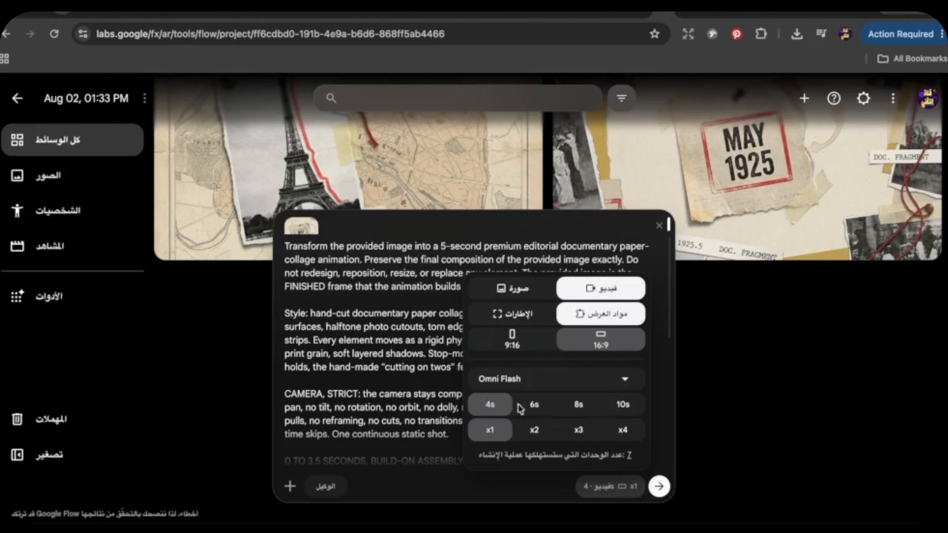
click(660, 486)
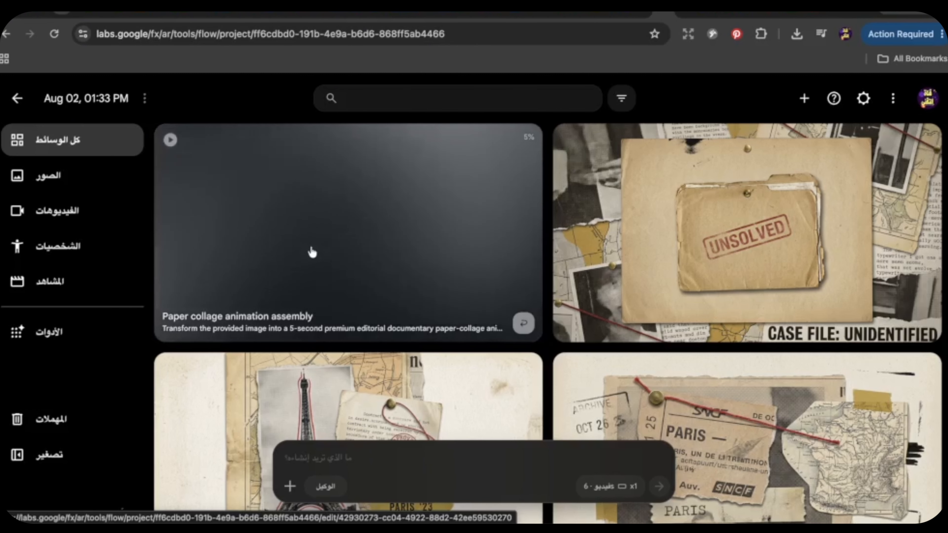
click(364, 233)
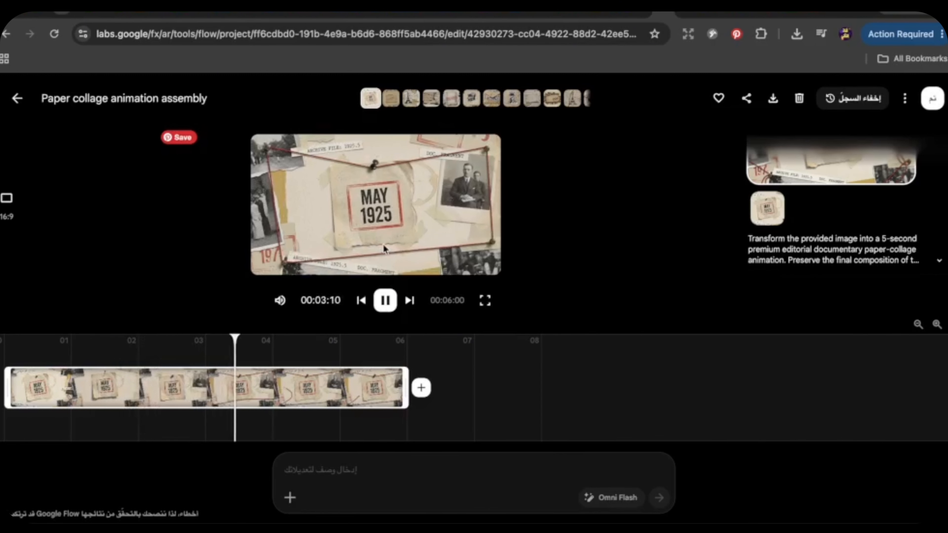
click(17, 99)
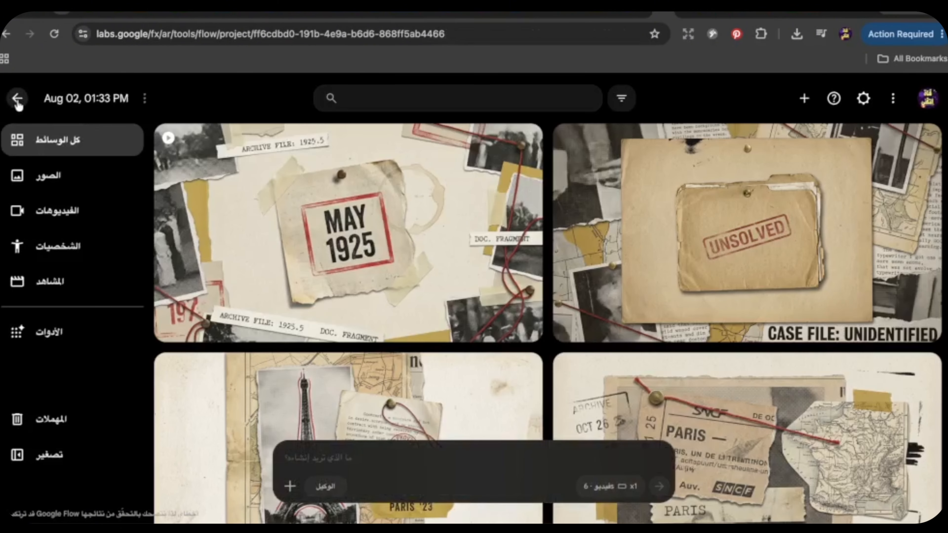
Step: Generate one 6-second 16:9 Omni Flash video with the copied universal prompt, using the Eiffel Tower over PARIS map image as reference
click(375, 451)
key(super+v)
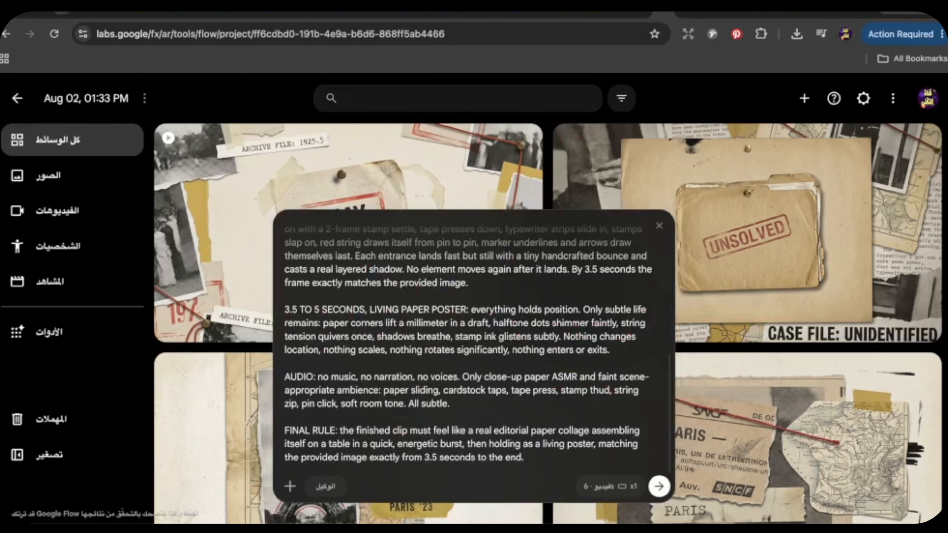
scroll(548, 299, down, 10)
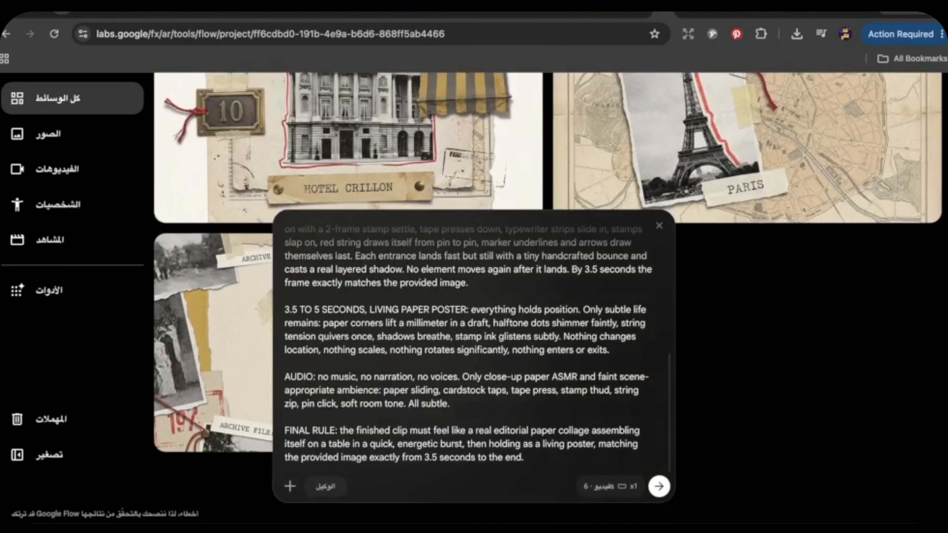
scroll(863, 361, up, 3)
drag(781, 226, 410, 470)
click(609, 488)
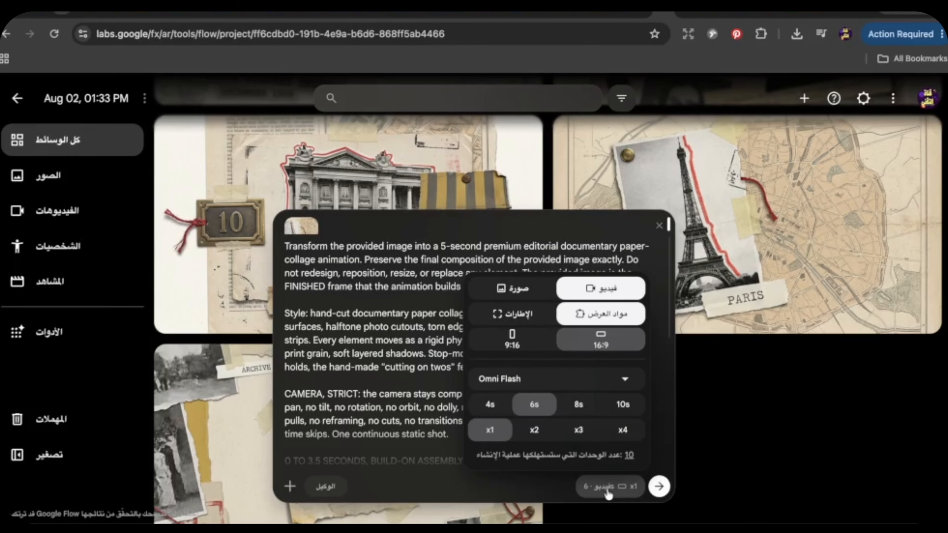
click(457, 479)
click(659, 486)
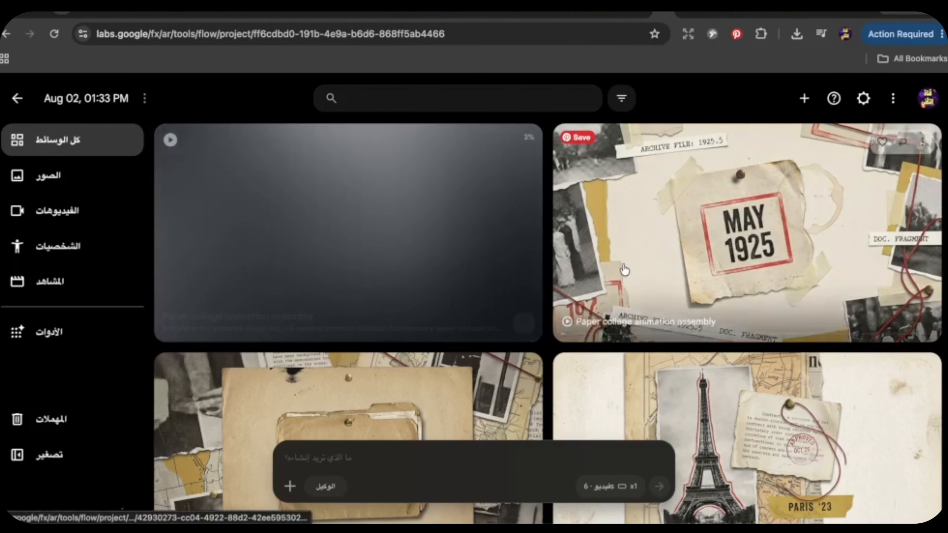
Step: Look through the project's collage images and preview the animated UNSOLVED folder and PARIS '23 Eiffel Tower clips
scroll(624, 270, down, 10)
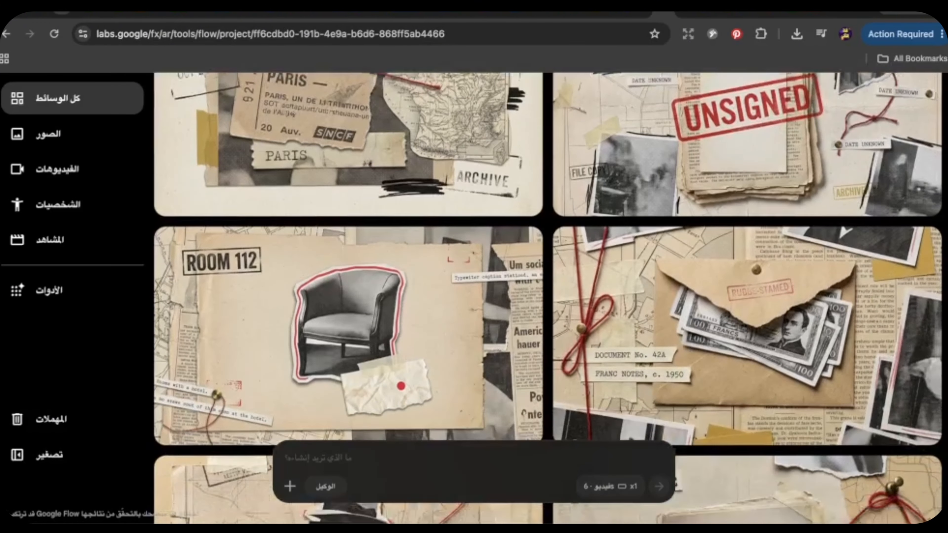
scroll(548, 298, up, 10)
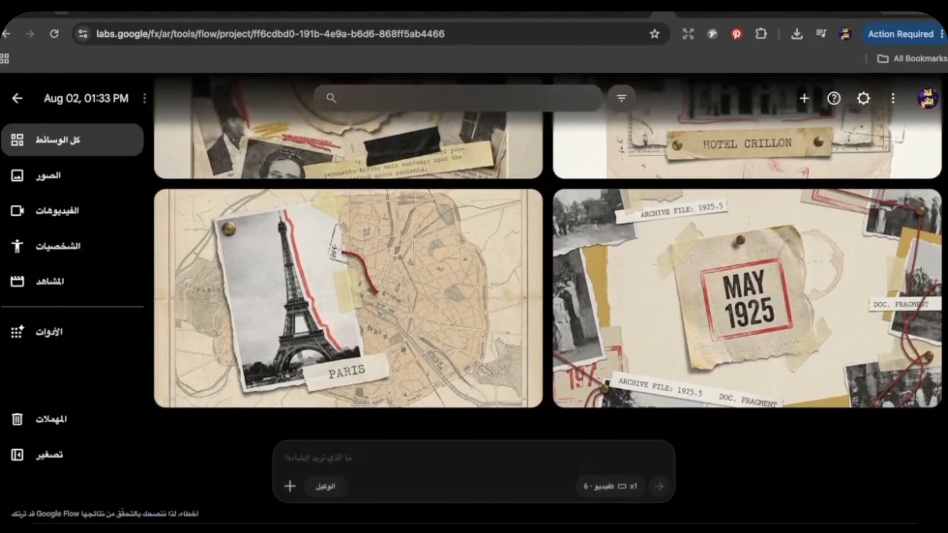
scroll(548, 299, up, 5)
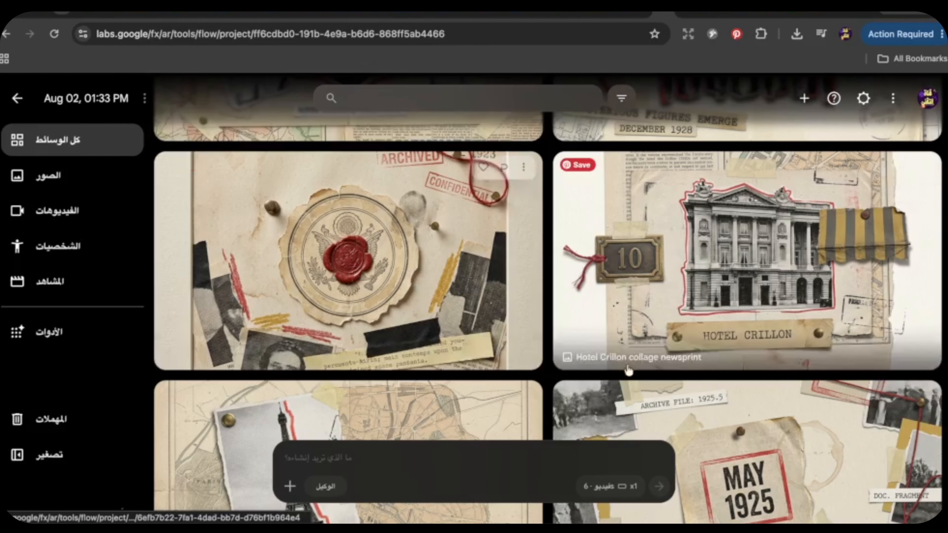
scroll(922, 460, up, 6)
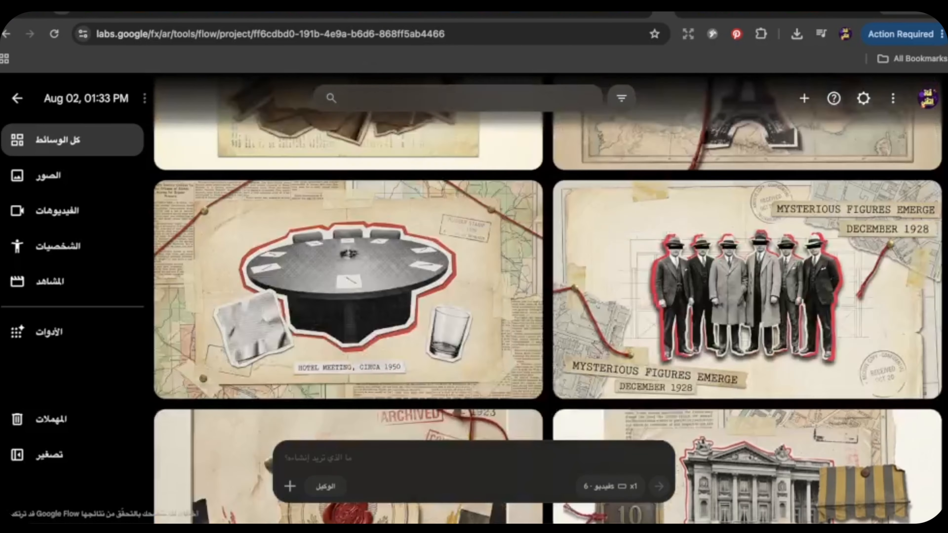
scroll(548, 298, down, 5)
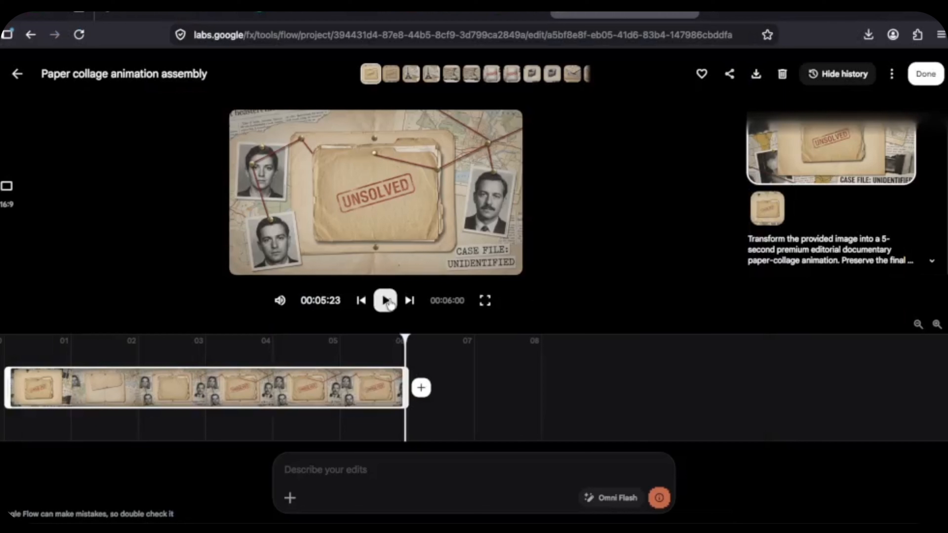
click(384, 305)
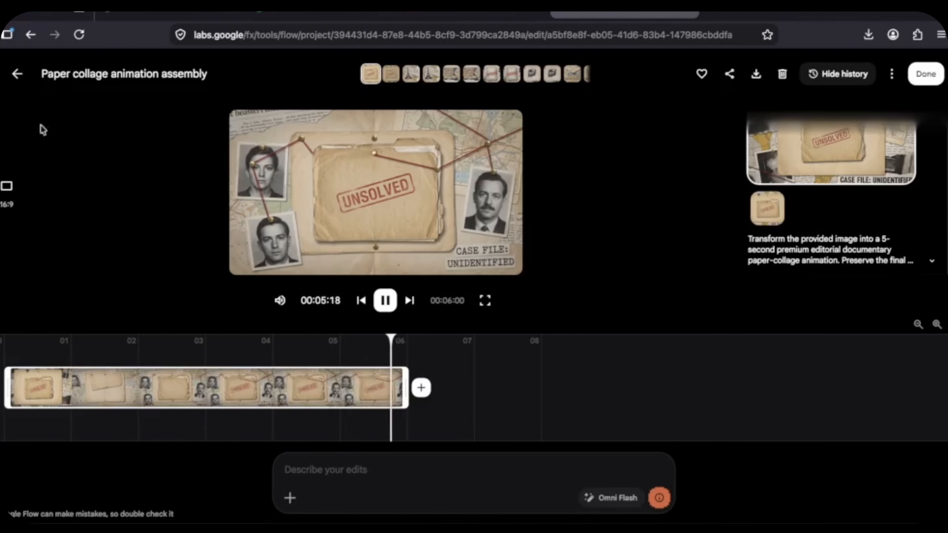
click(17, 74)
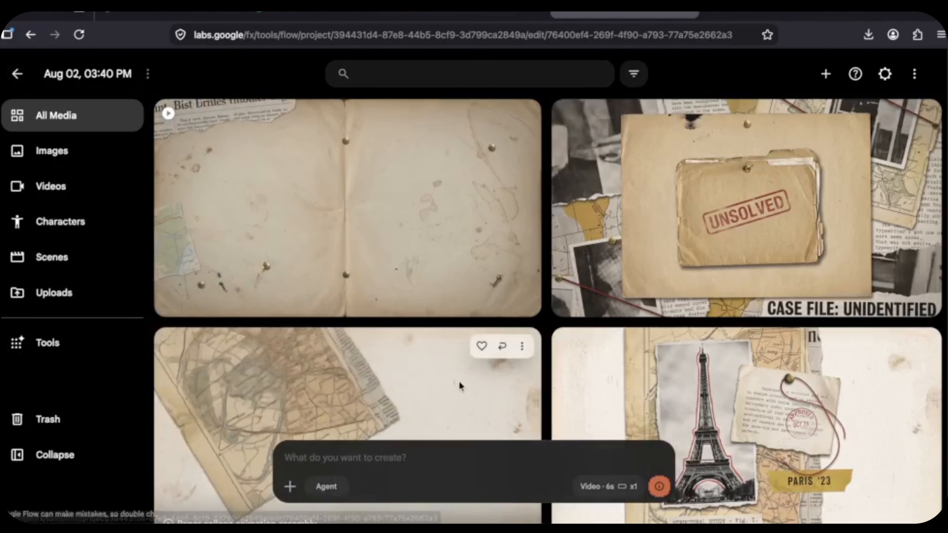
click(462, 385)
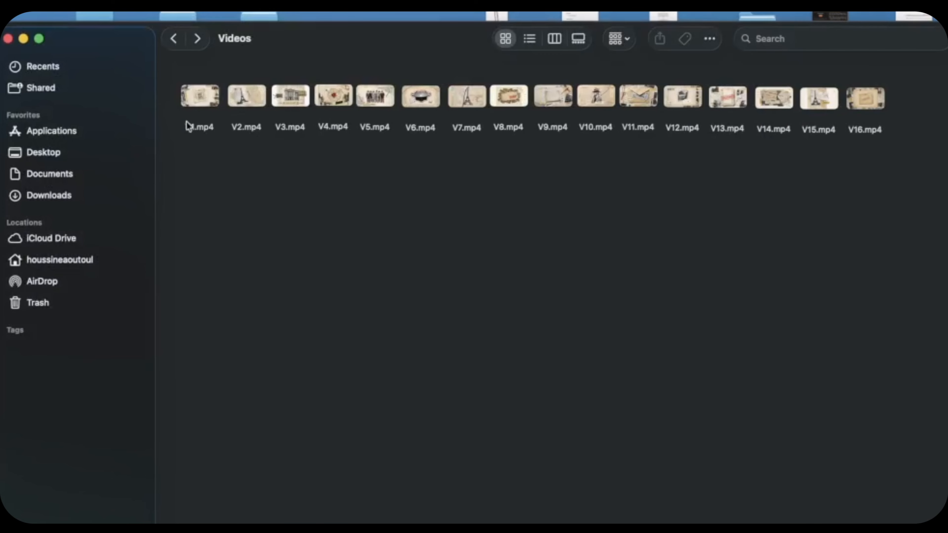
Step: Create a new CapCut project, import V1.mp4 to V16.mp4 from the Videos folder, and place them in sequence on the timeline
drag(172, 95, 903, 137)
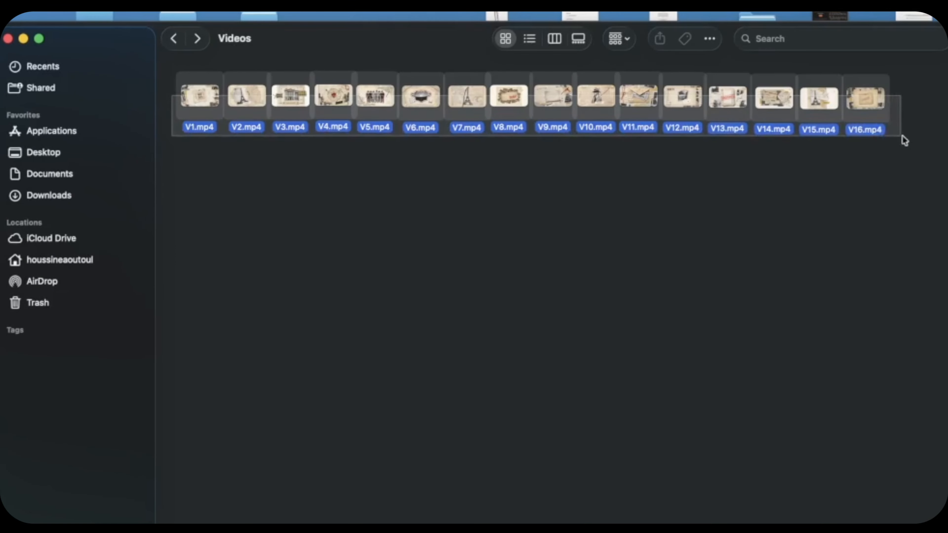
click(823, 167)
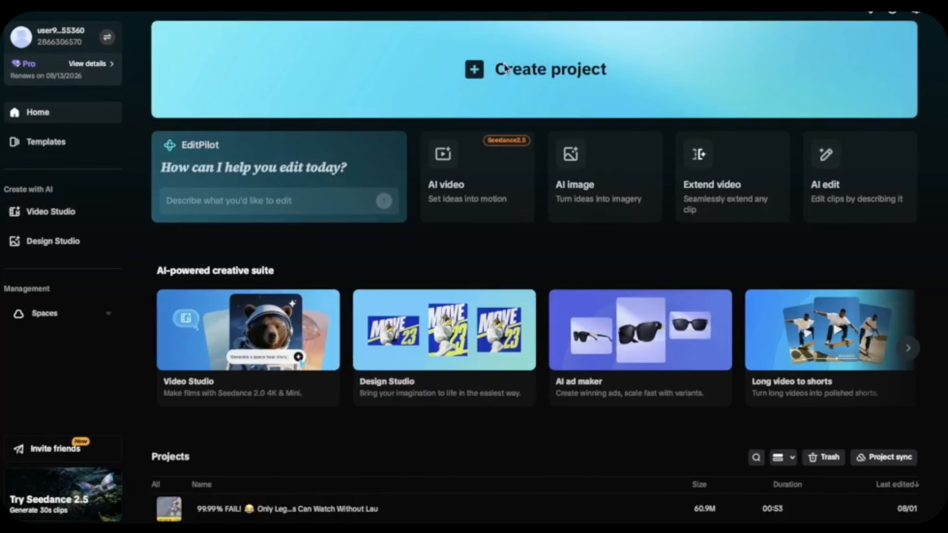
click(504, 69)
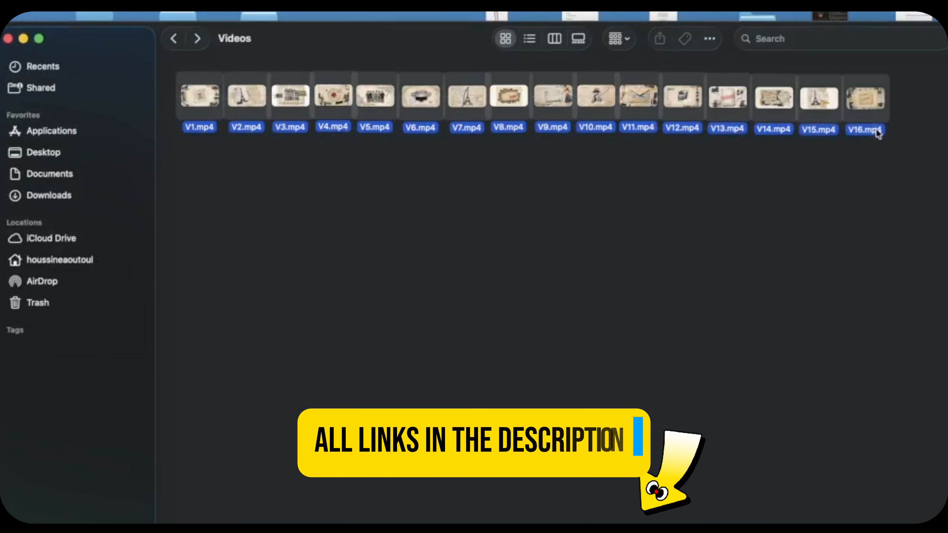
drag(878, 135, 290, 156)
drag(129, 116, 224, 402)
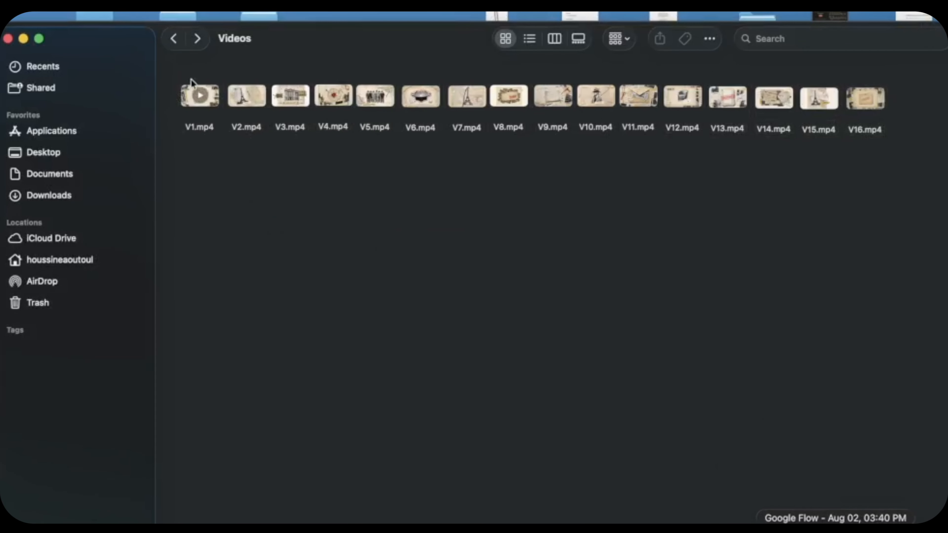
Step: Import the ElevenLabs voiceover MP3 from the project files and place it on the audio track beneath the video clips
key(super+Up)
key(super+Up)
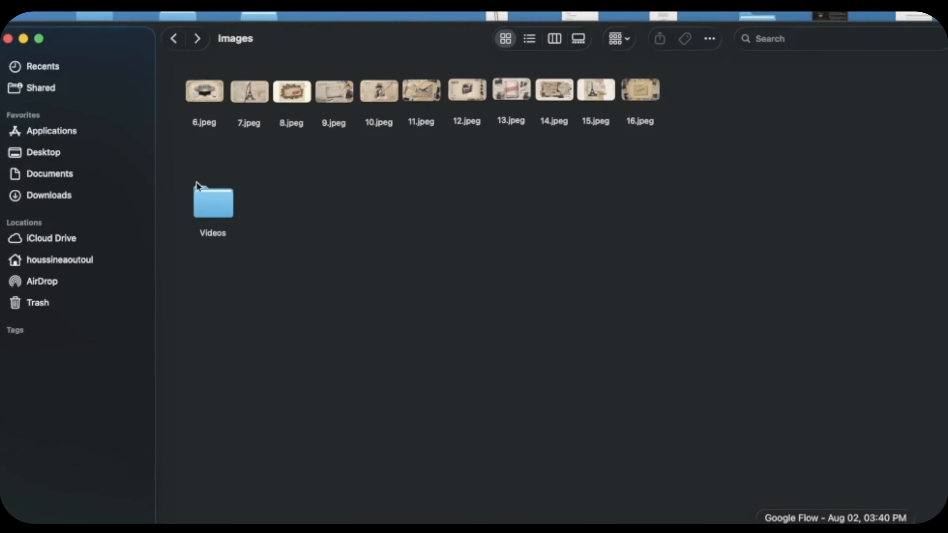
drag(220, 204, 326, 195)
drag(135, 202, 167, 447)
click(928, 289)
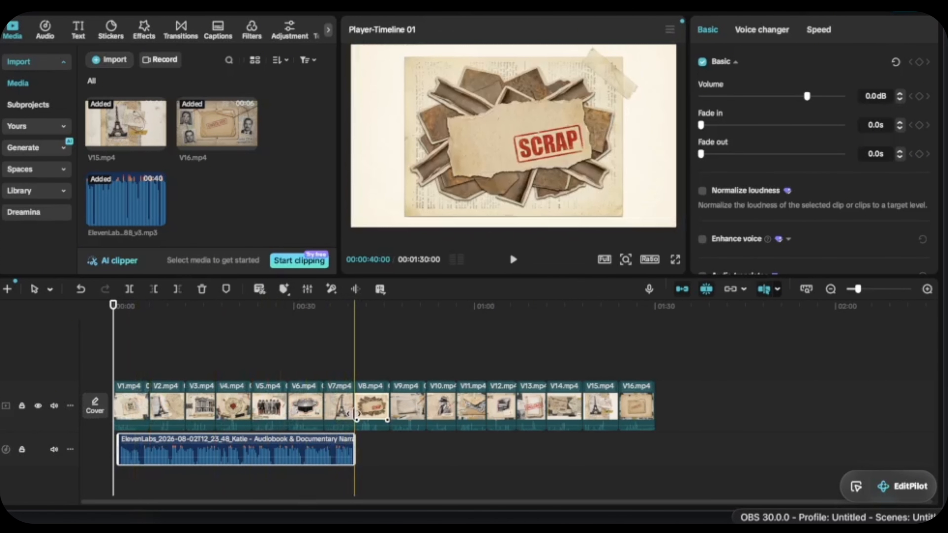
Step: Play the sequence against the voiceover and trim the video clips so each scene matches the narration
key(space)
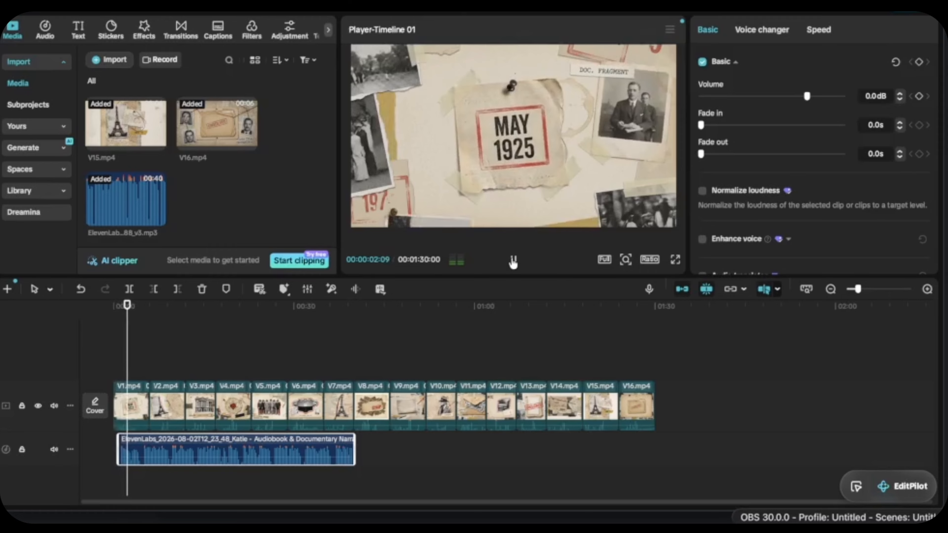
click(143, 407)
drag(148, 404, 248, 407)
click(148, 406)
click(173, 409)
click(191, 408)
click(213, 408)
click(241, 408)
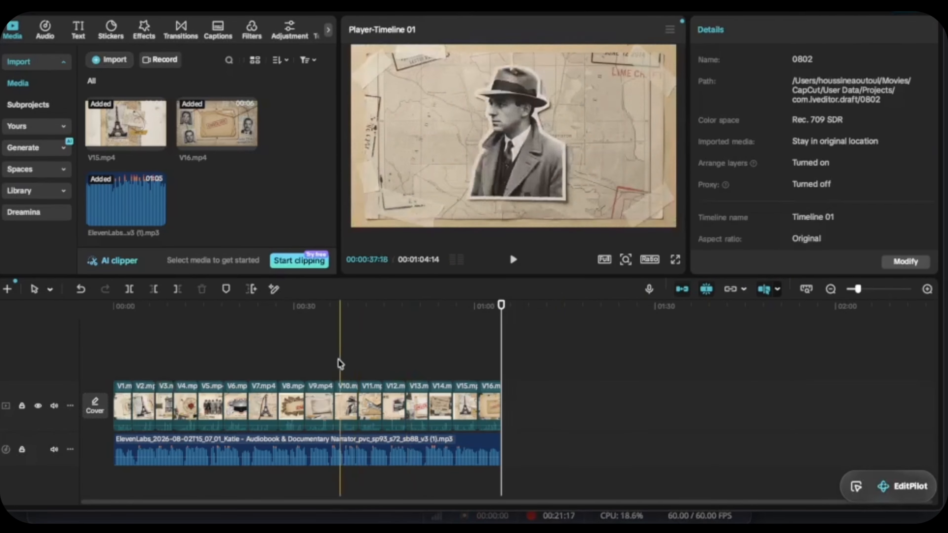
Step: Add the Fragment Cuts transition between the V1 and V2 clips and play it back
click(186, 33)
click(489, 407)
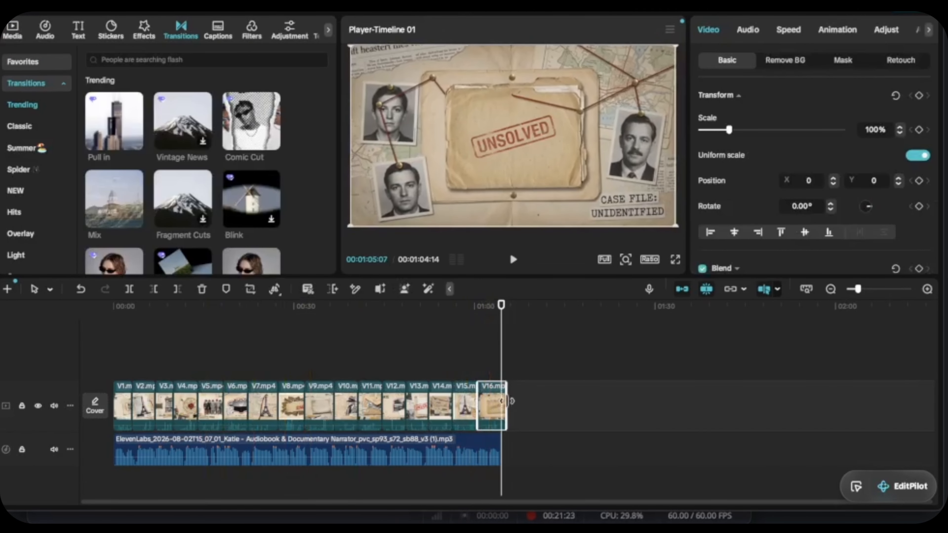
drag(178, 197, 129, 407)
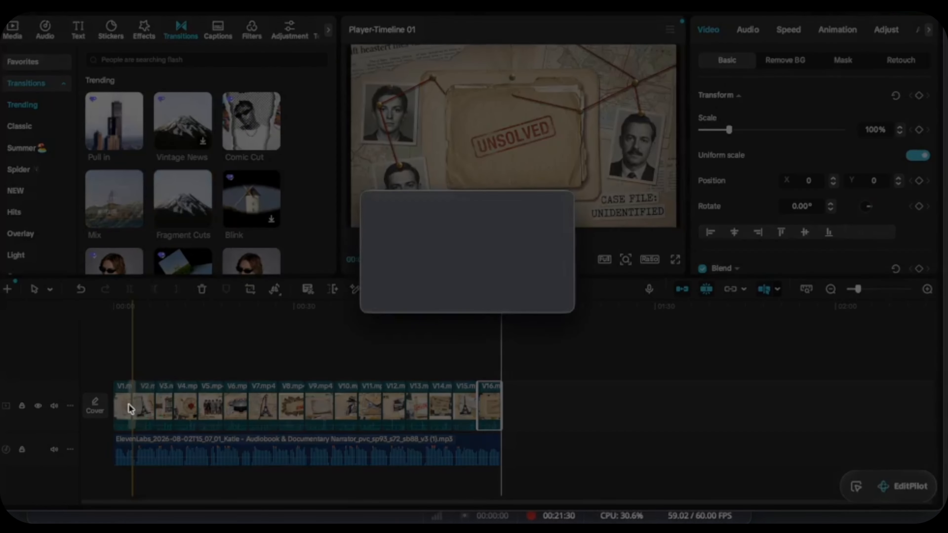
click(540, 295)
click(124, 331)
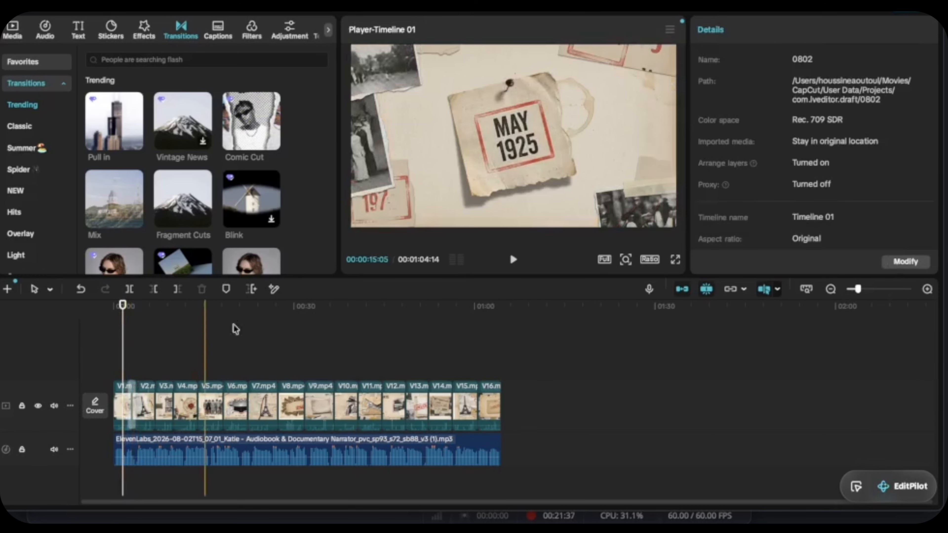
click(514, 260)
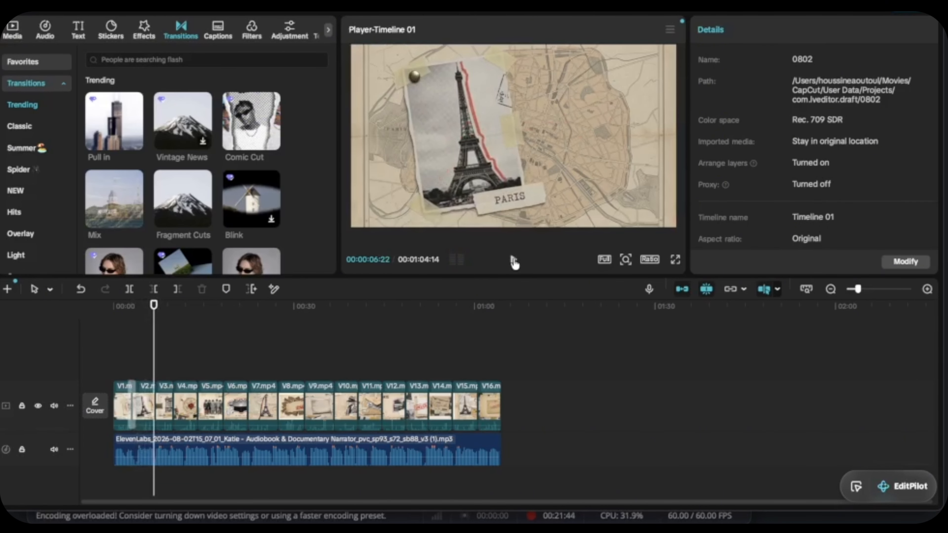
Step: Add the Mix transition between the V2 and V3 clips and play it back
drag(113, 198, 156, 405)
click(514, 260)
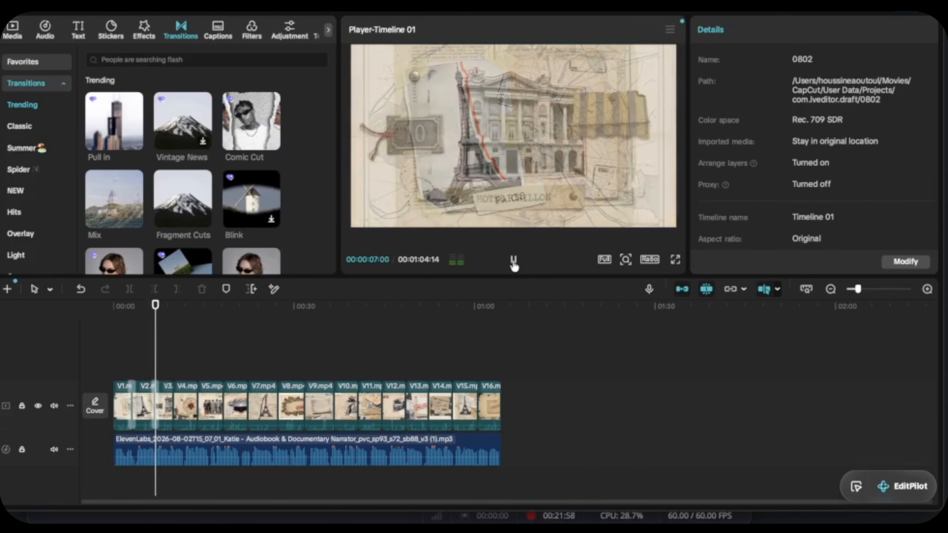
click(514, 262)
click(127, 368)
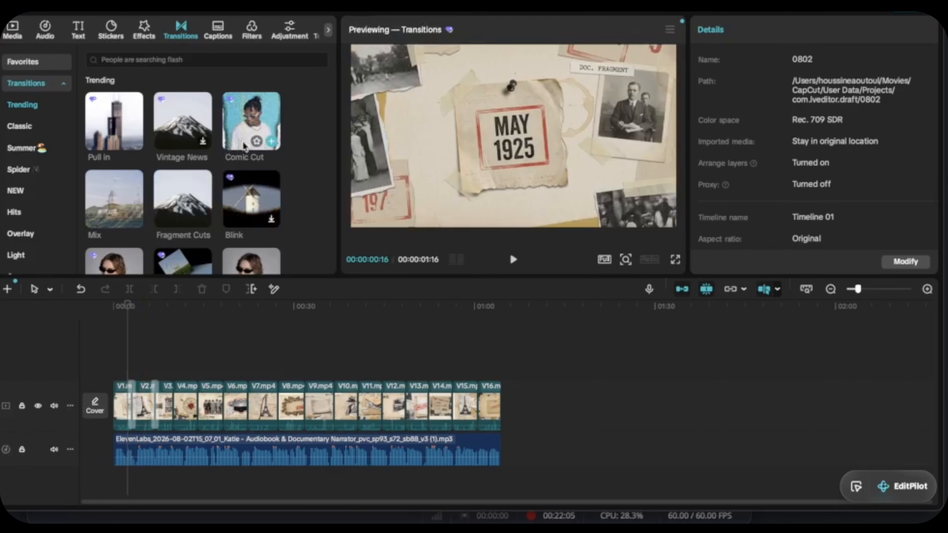
Step: Add the Comic Cut transition between V3 and V4 and fill the remaining cuts with transitions such as Vintage News
drag(244, 145, 172, 405)
click(514, 259)
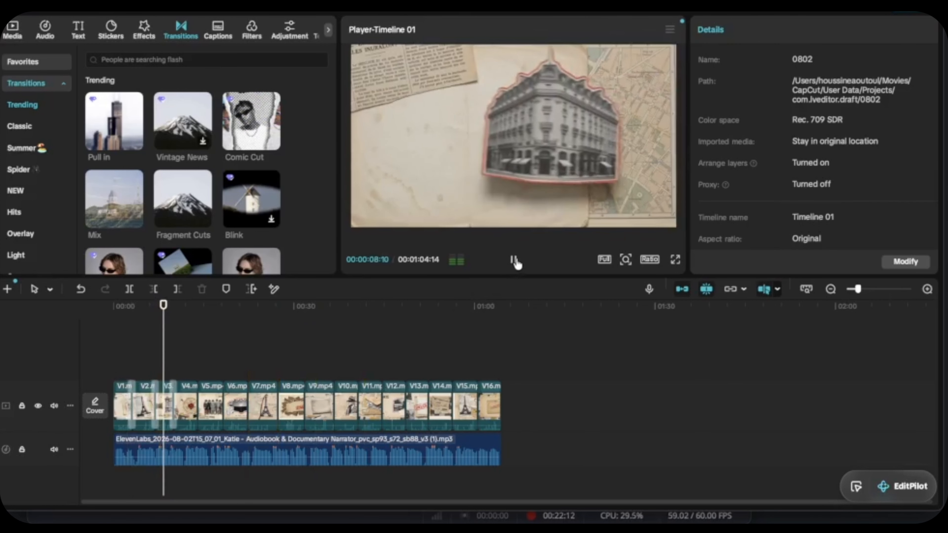
click(514, 260)
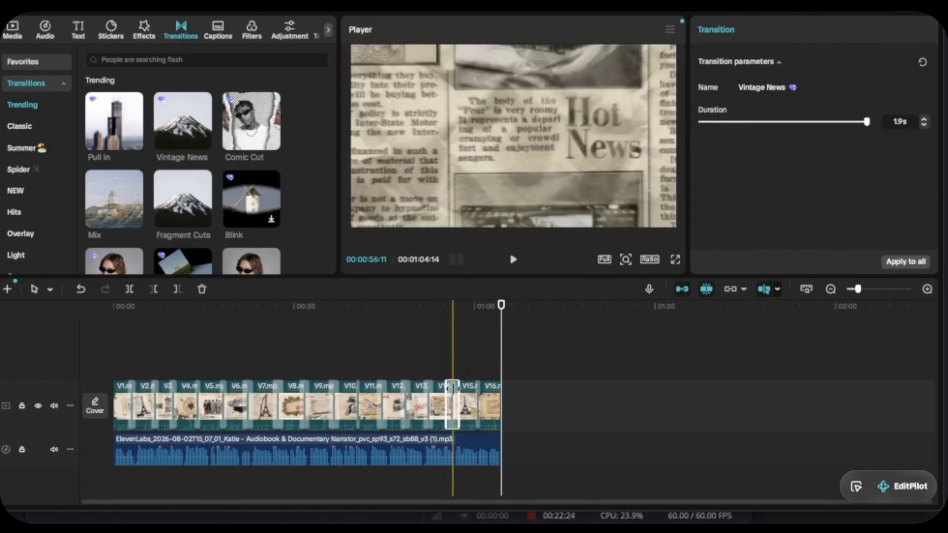
click(203, 142)
Step: Generate auto captions for the voiceover with English as the spoken language and no bilingual captions
click(78, 30)
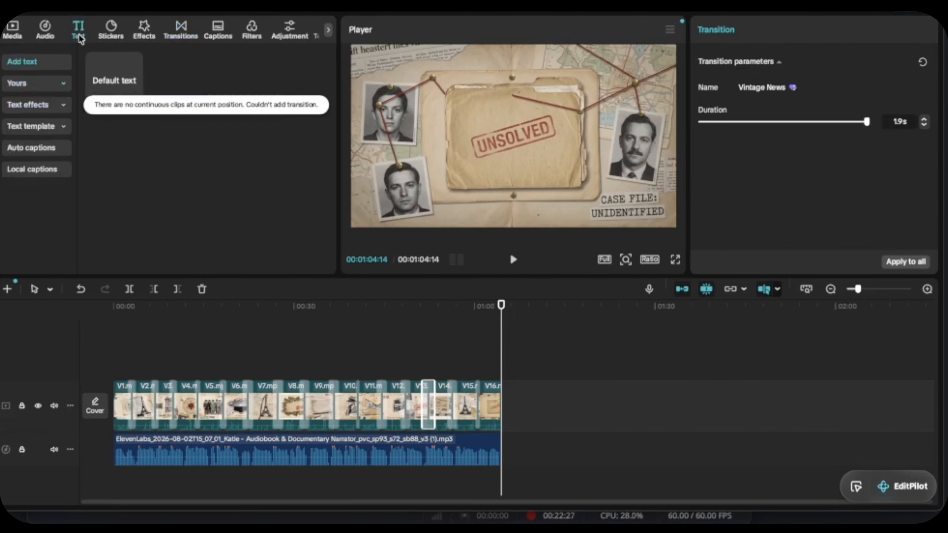
click(42, 149)
click(262, 80)
click(132, 192)
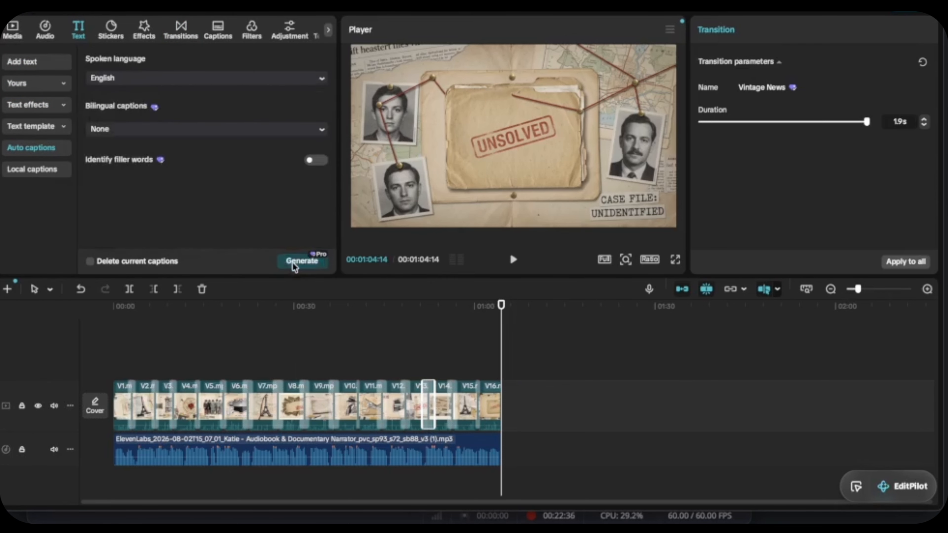
click(295, 263)
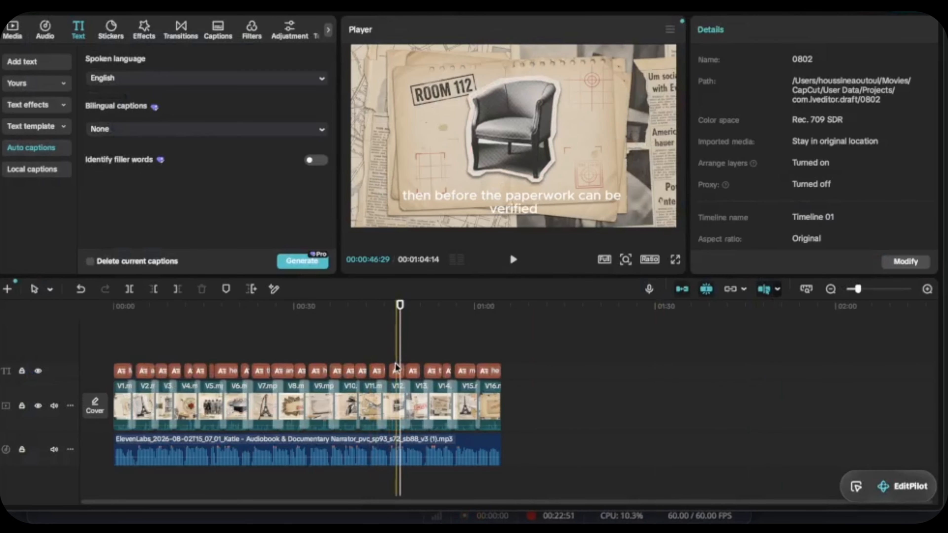
Step: Apply a Trending text template with red lettering on a yellow background to all main captions
click(396, 371)
click(784, 60)
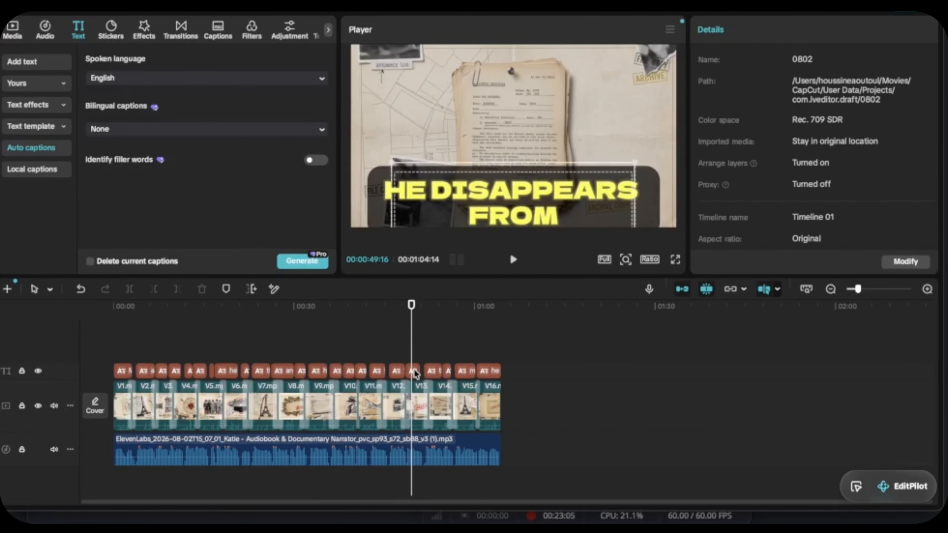
click(413, 371)
click(814, 60)
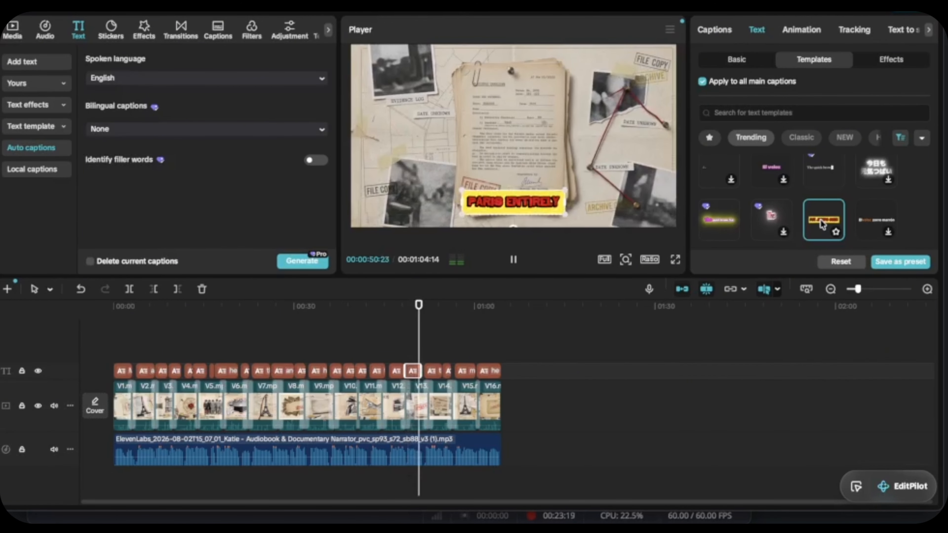
Step: Try the Palace-It font on all main captions and play back the section where he disappears from Paris
click(738, 60)
click(798, 173)
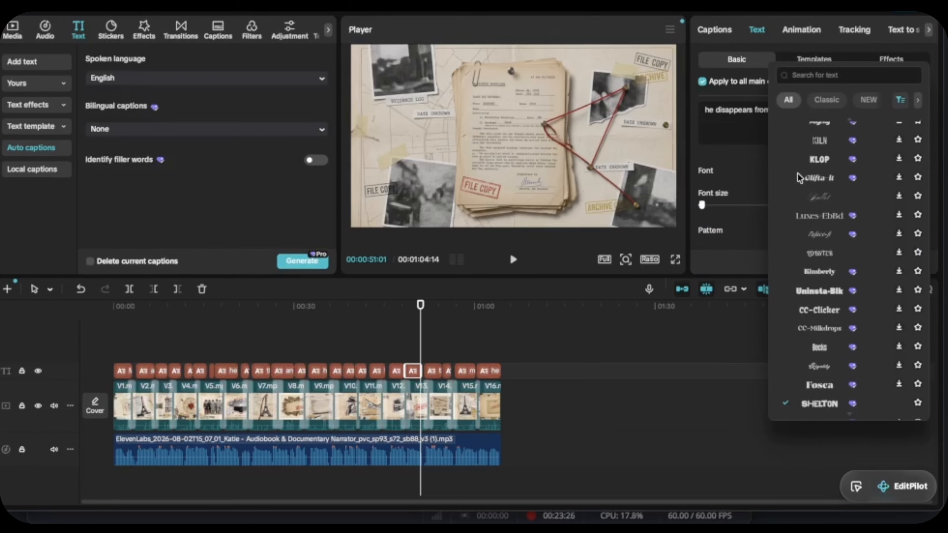
click(513, 261)
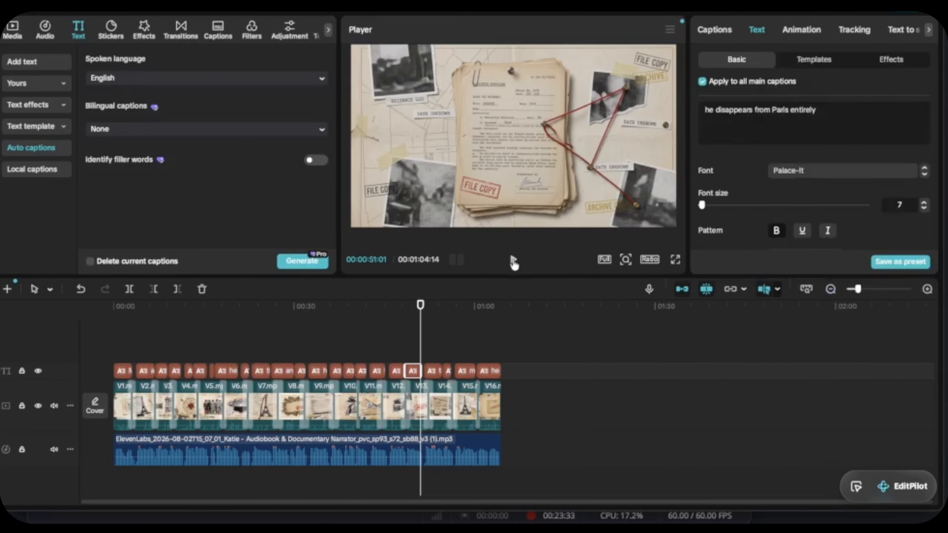
click(513, 260)
Step: Set the font of all main captions to Shelton at size 5 and play back the result
click(411, 355)
click(412, 371)
click(781, 174)
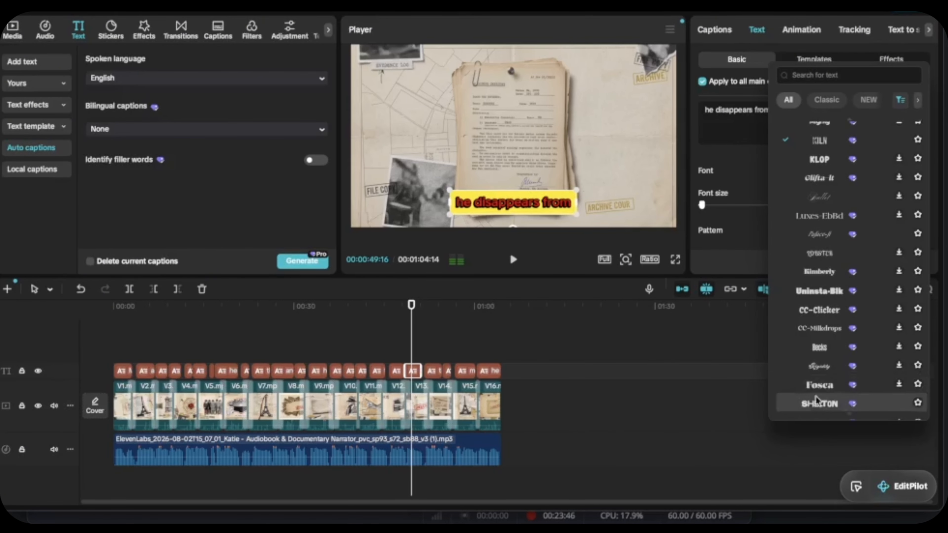
click(817, 402)
click(513, 259)
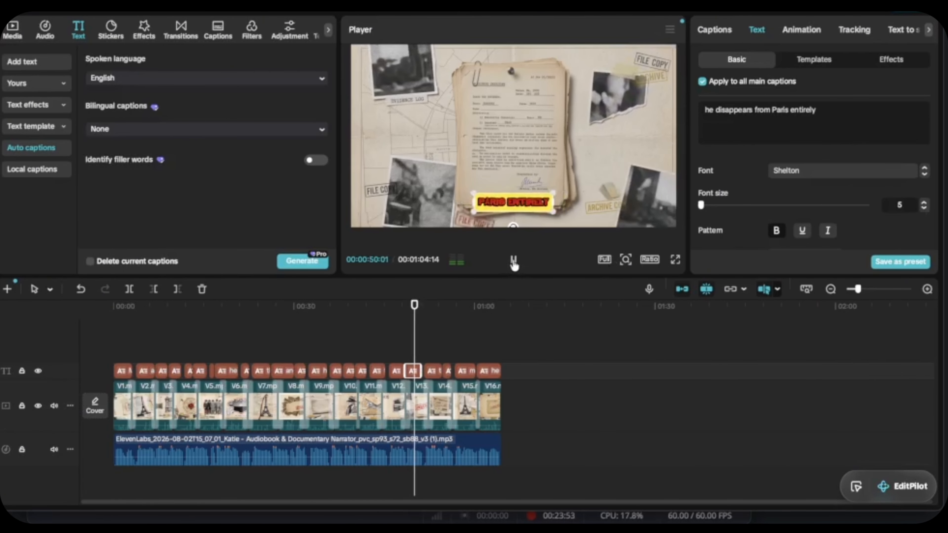
click(513, 260)
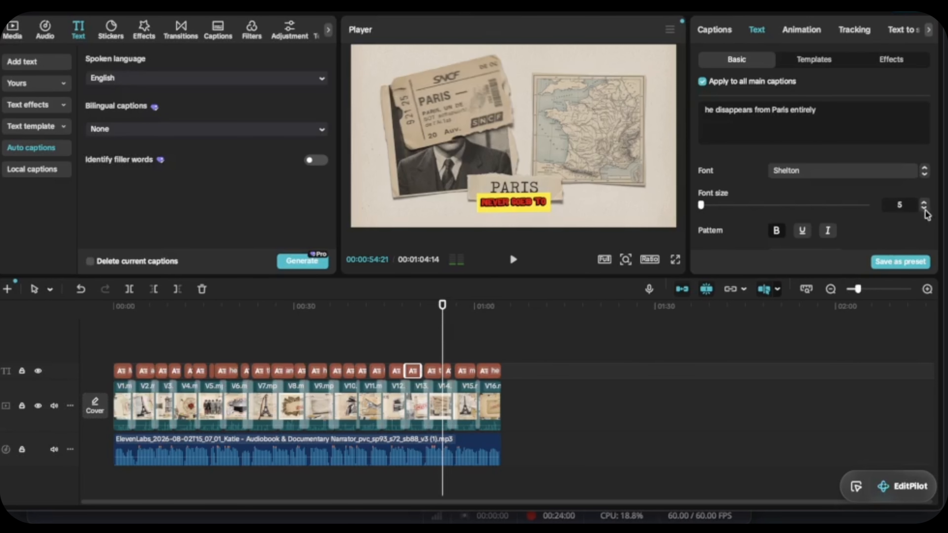
Step: Return to the start of the timeline and play the opening clips to review the captions and transitions
click(411, 306)
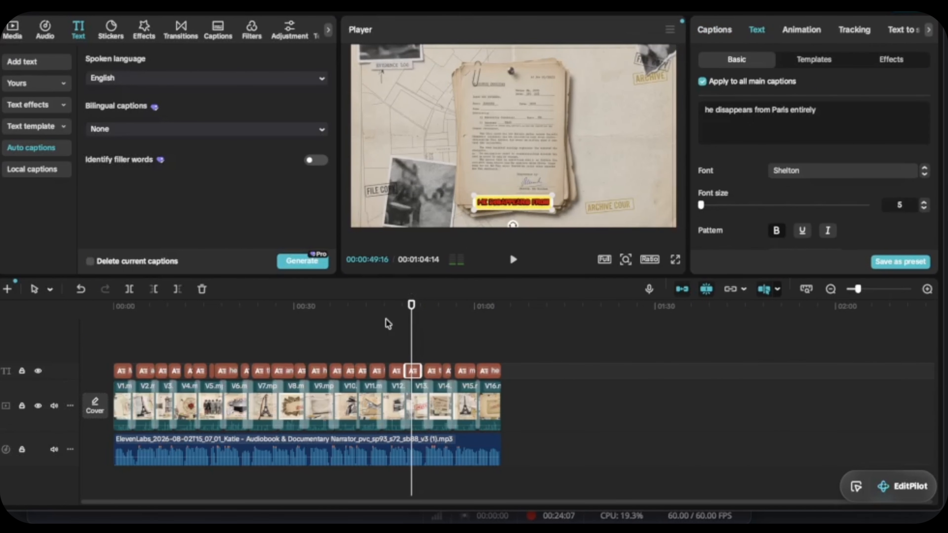
click(353, 325)
click(113, 352)
click(514, 260)
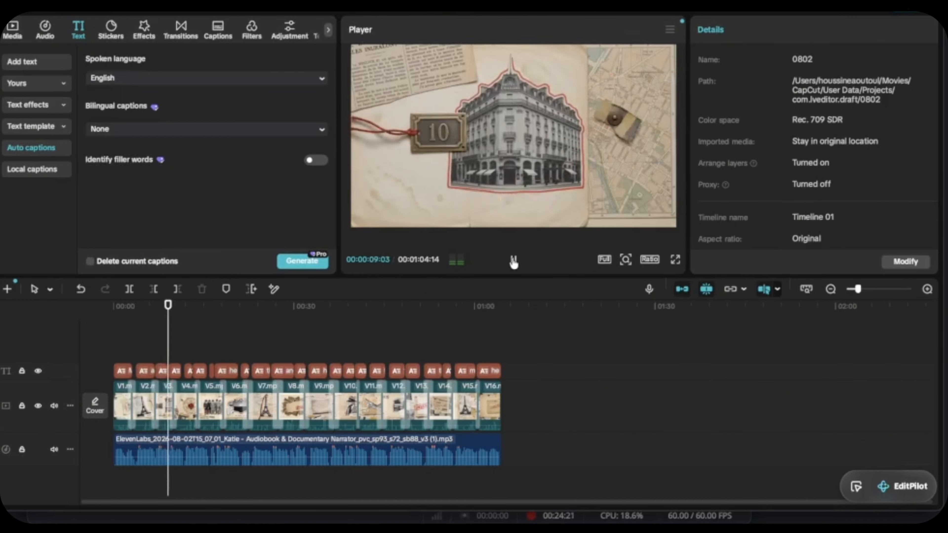
click(513, 261)
Step: Open the export settings for the 0802 project and set the video's frame rate to 60fps
click(917, 14)
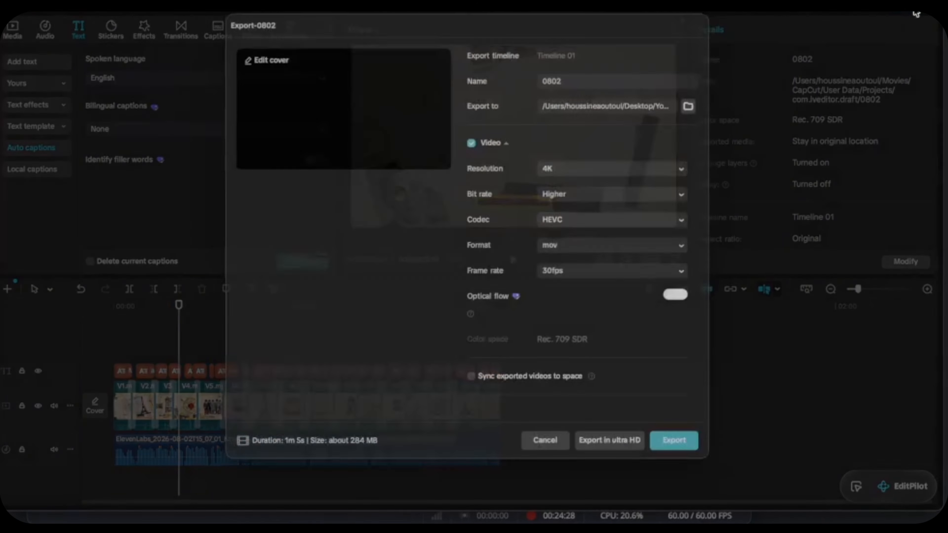
click(608, 285)
click(616, 438)
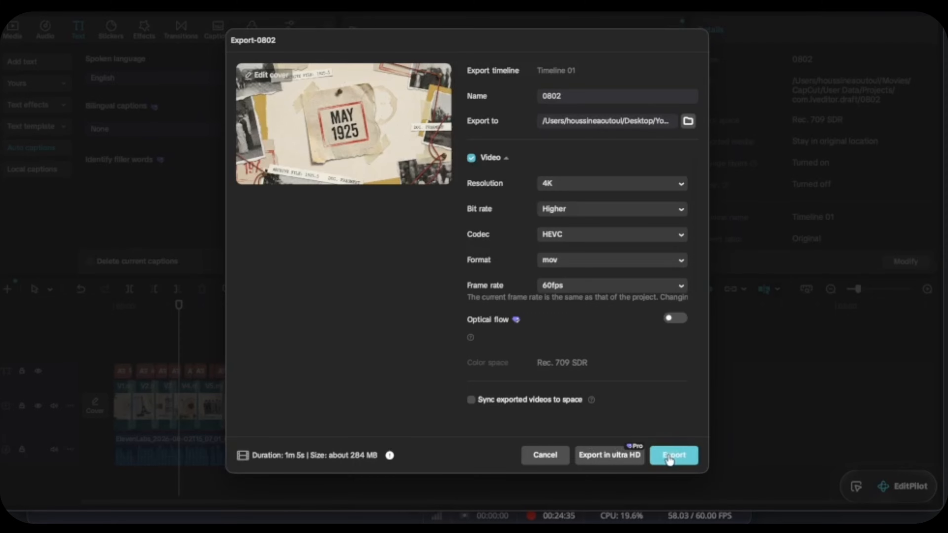